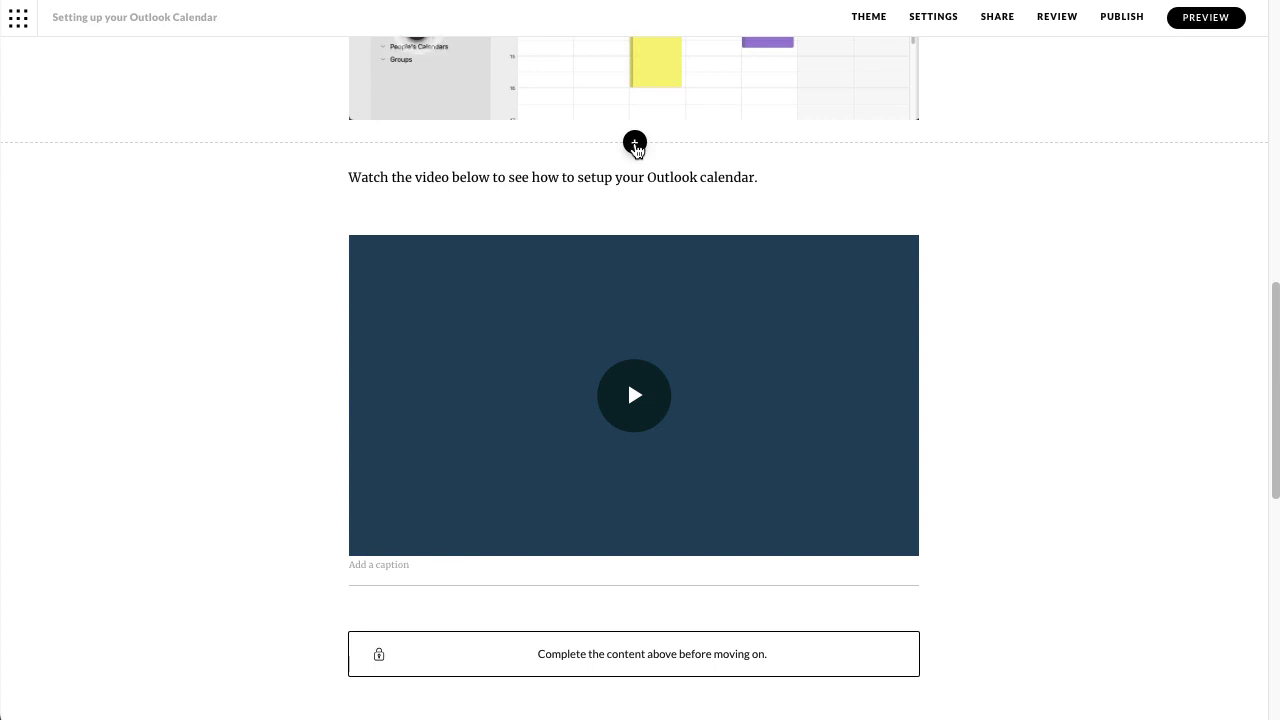
Step: Open the block library below the calendar screenshot and browse the Interactive block types
click(634, 143)
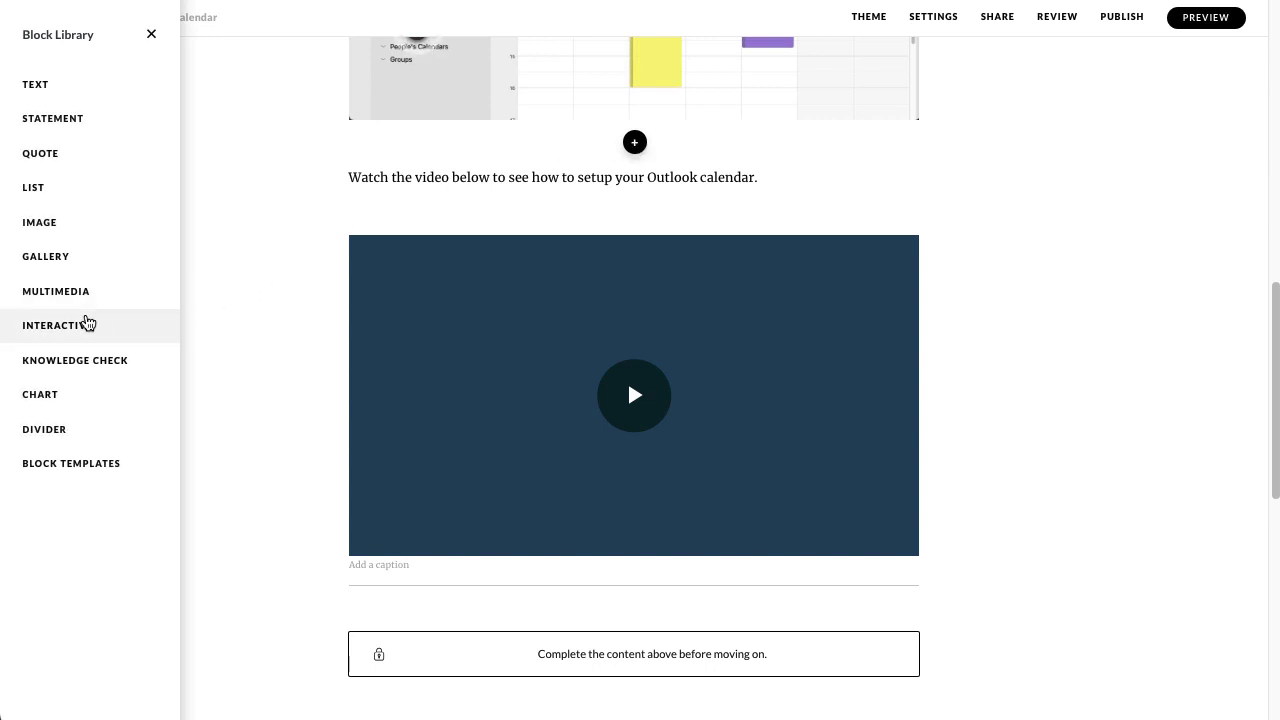
click(87, 322)
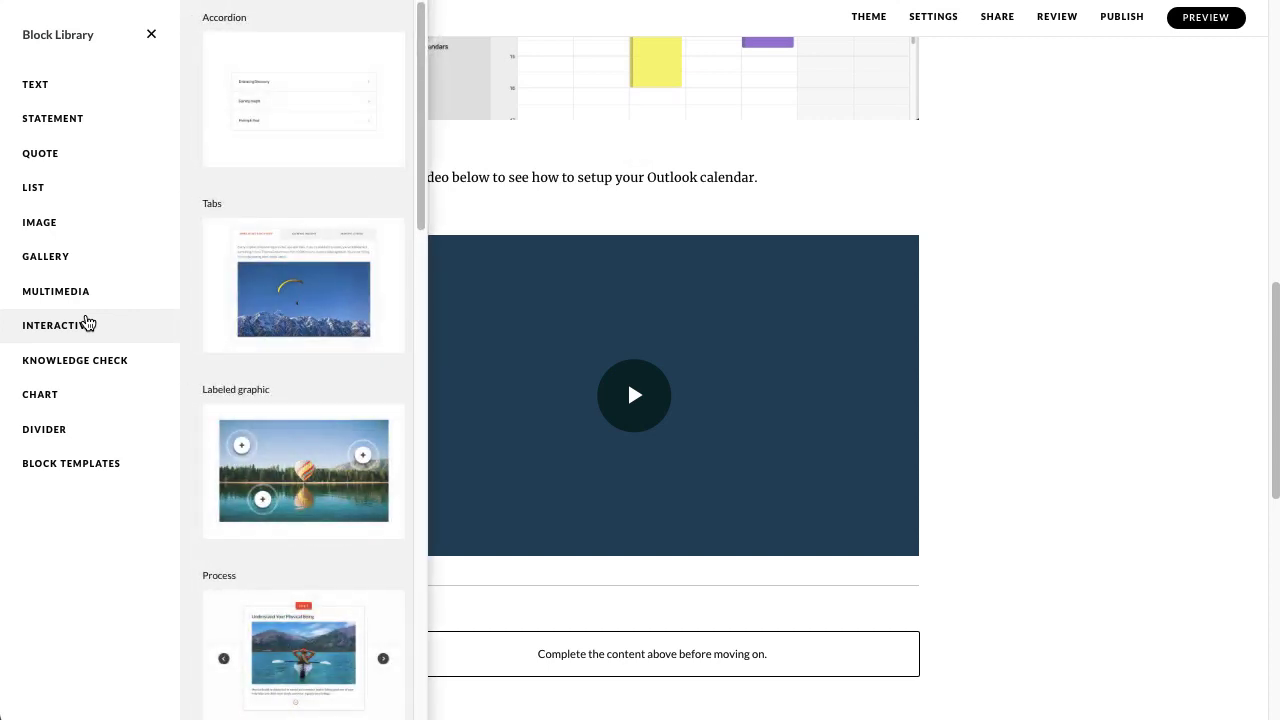
scroll(323, 386, down, 2)
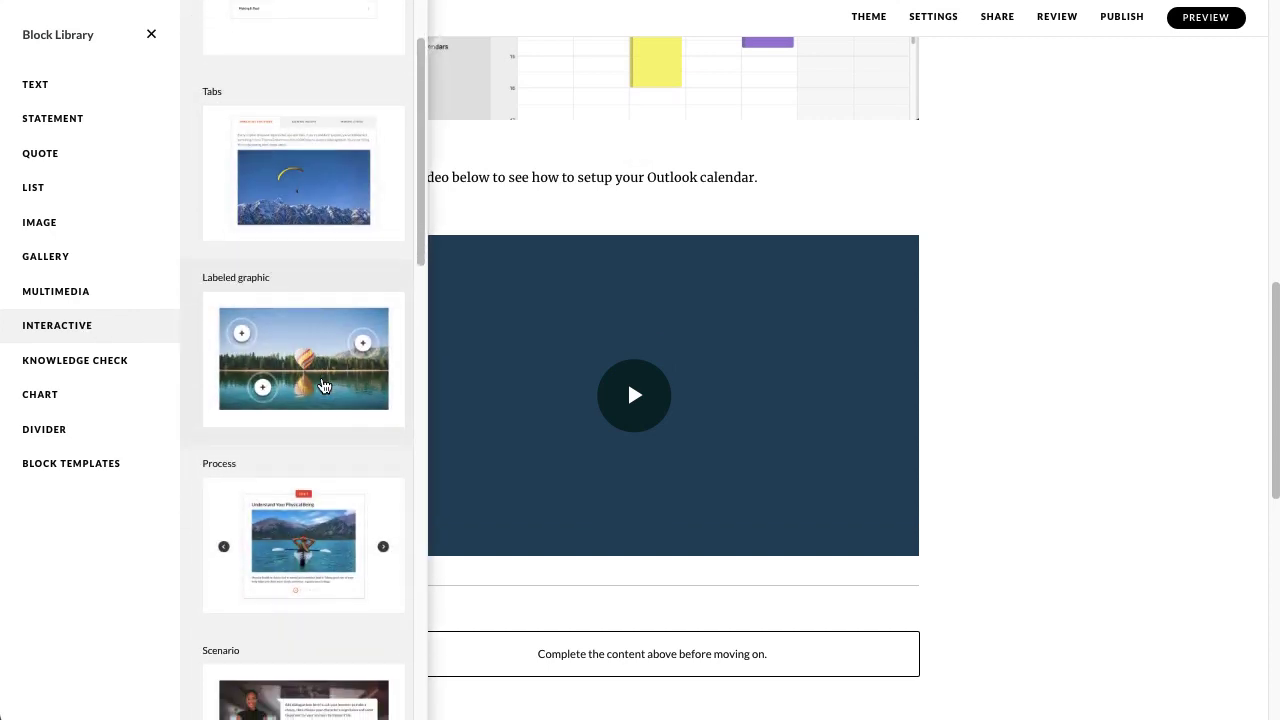
scroll(323, 386, down, 2)
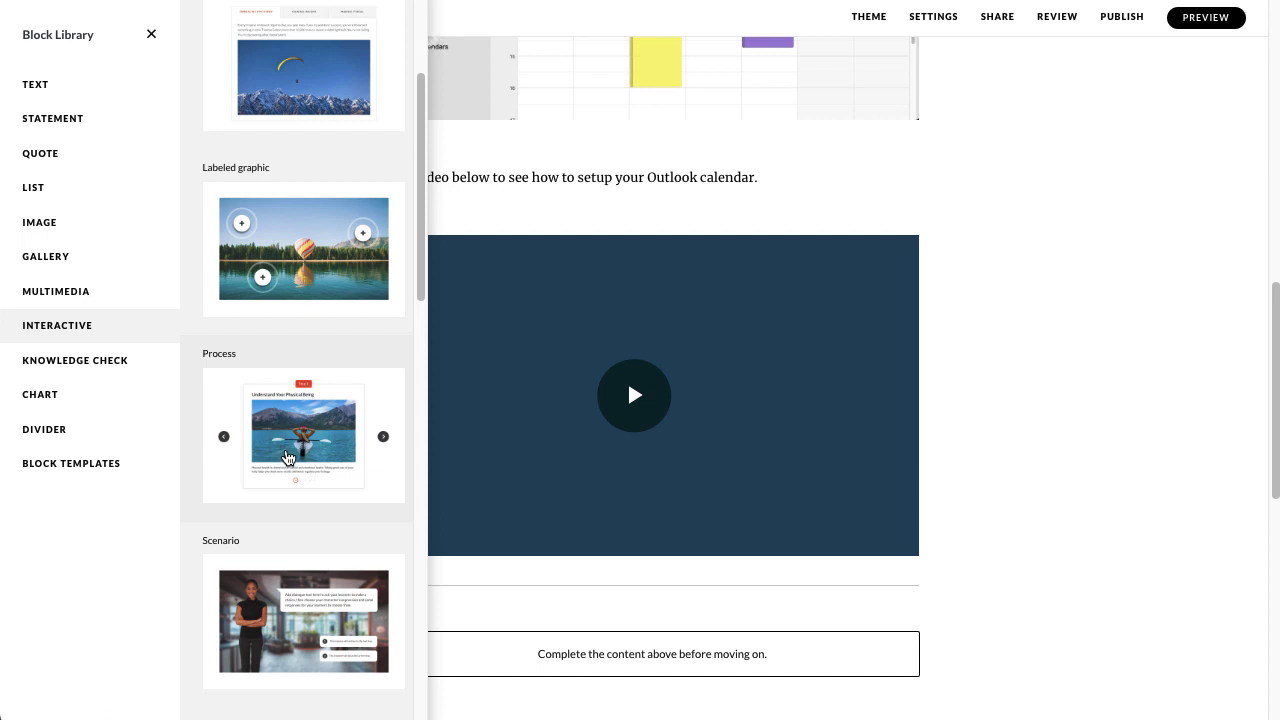
scroll(288, 458, down, 7)
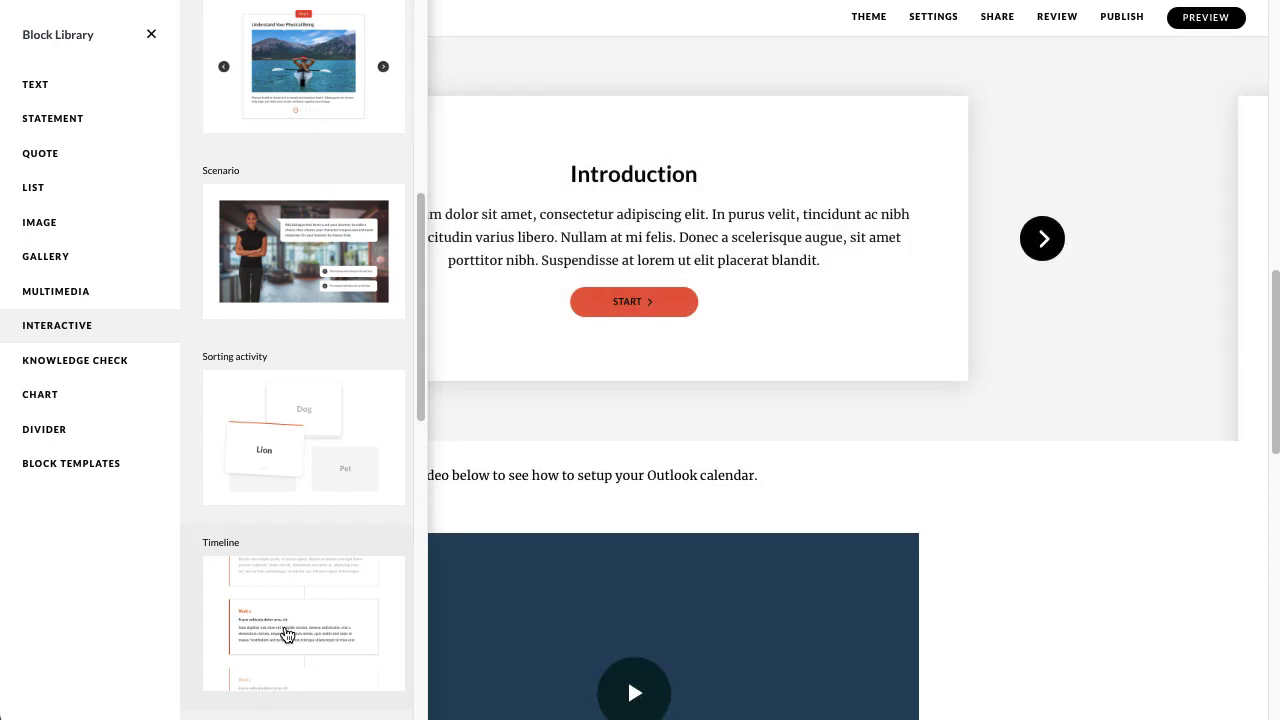
Step: Insert a Timeline interaction into the lesson and close the block library
click(286, 633)
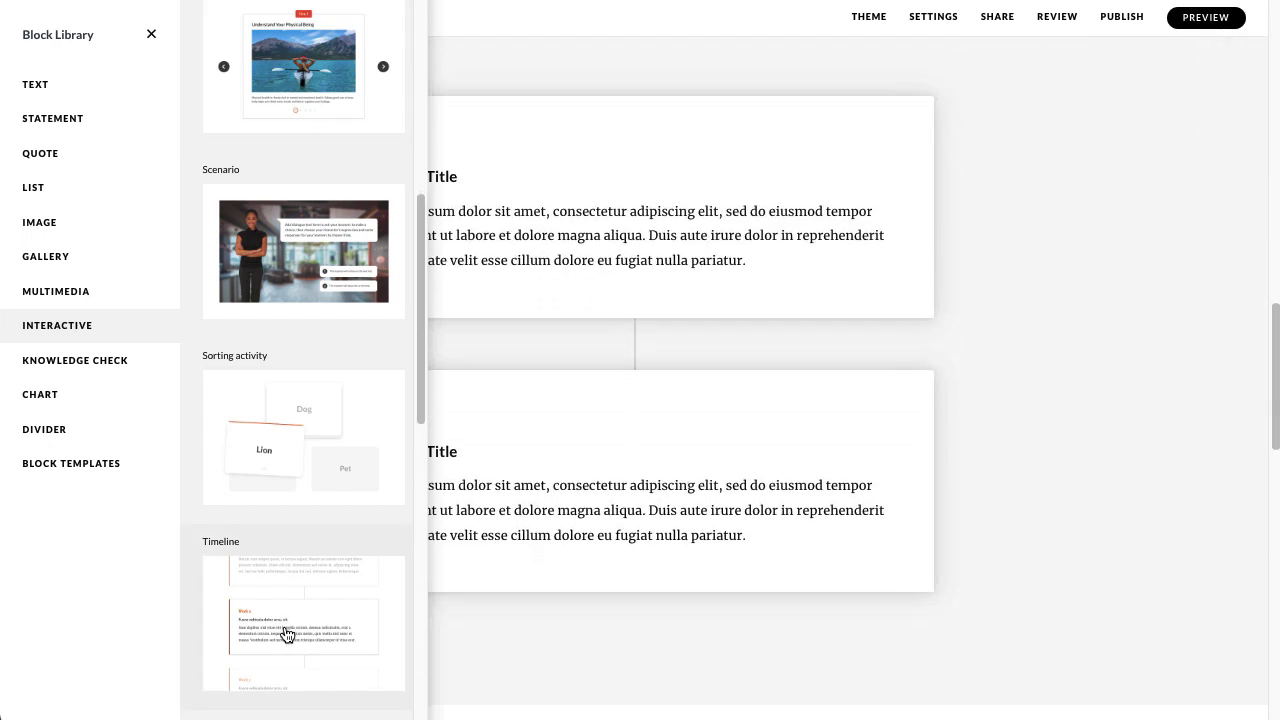
click(150, 36)
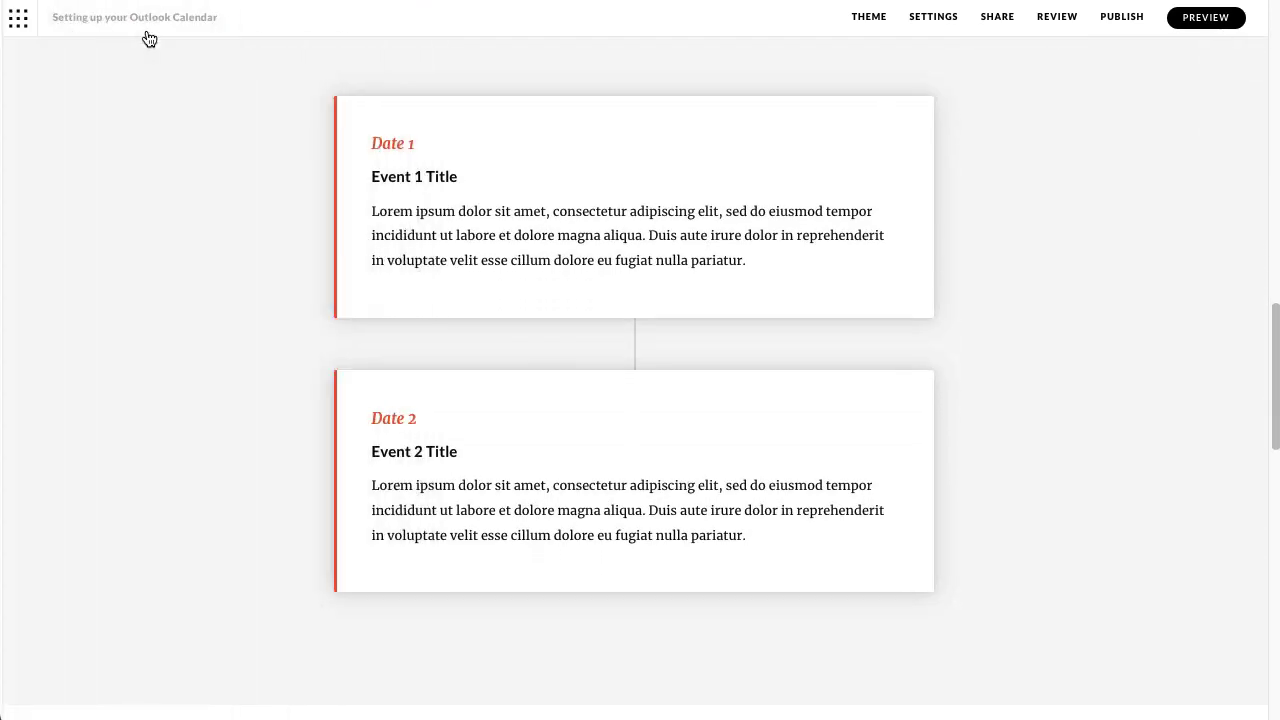
scroll(137, 186, up, 5)
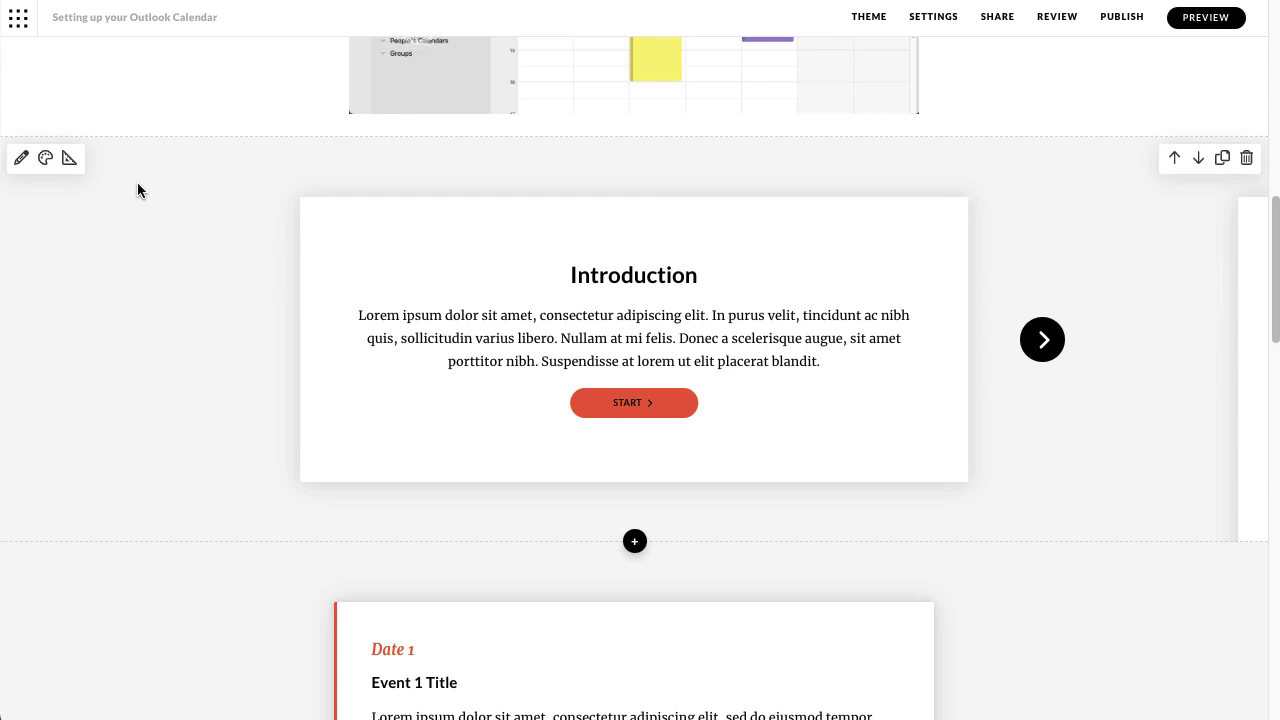
Step: Preview the Process interaction from its start through each step to the summary
click(619, 406)
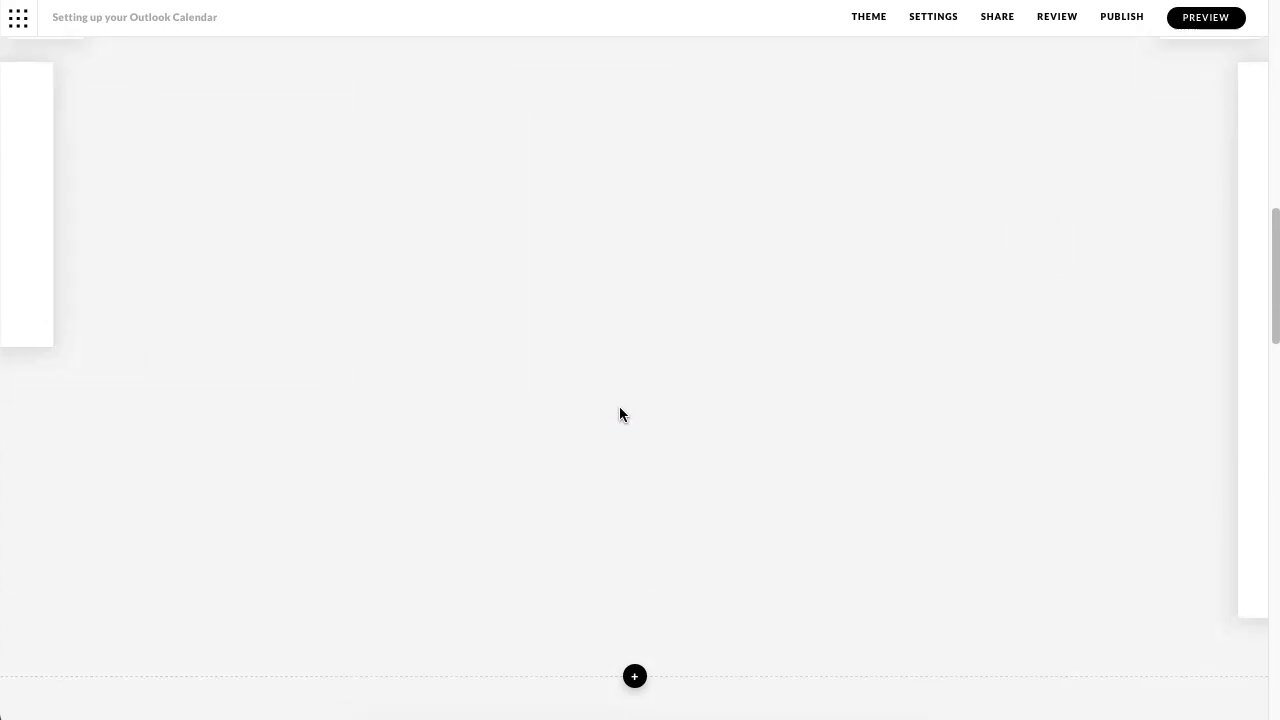
click(1043, 202)
click(1048, 204)
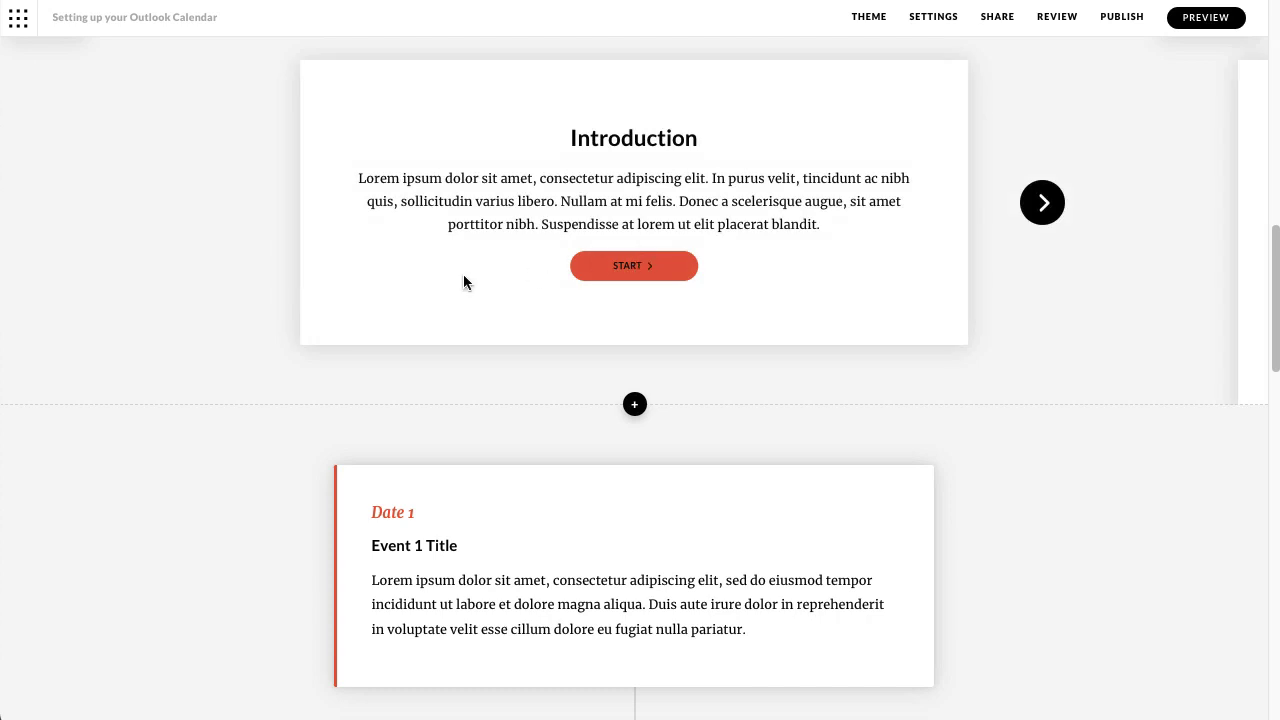
scroll(171, 369, down, 4)
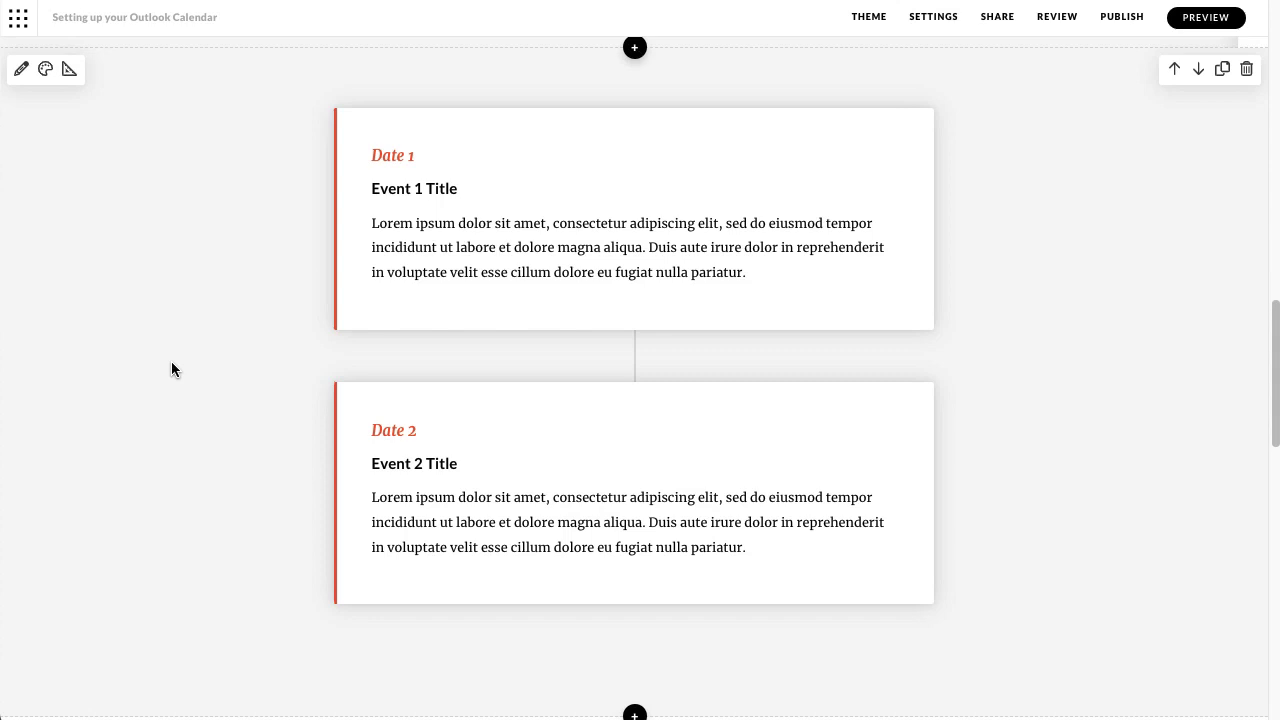
scroll(171, 369, down, 3)
scroll(171, 369, up, 2)
scroll(171, 369, up, 2)
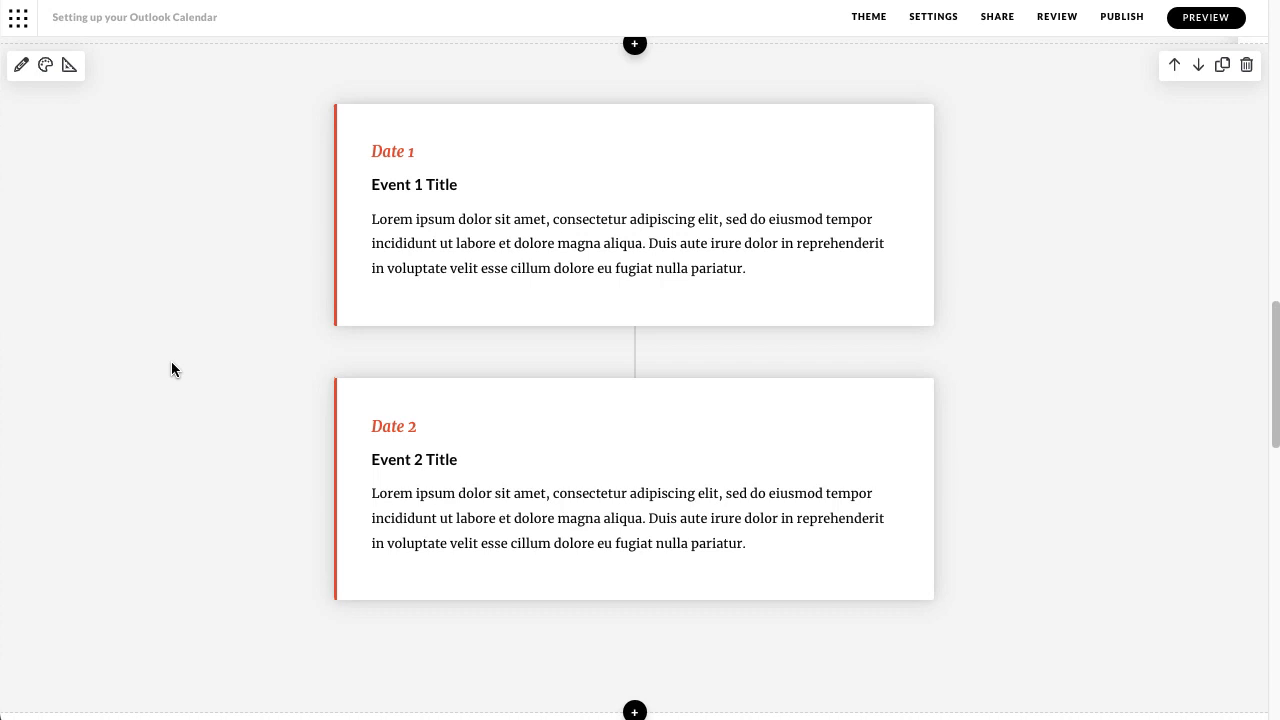
scroll(171, 369, up, 4)
scroll(171, 369, up, 1)
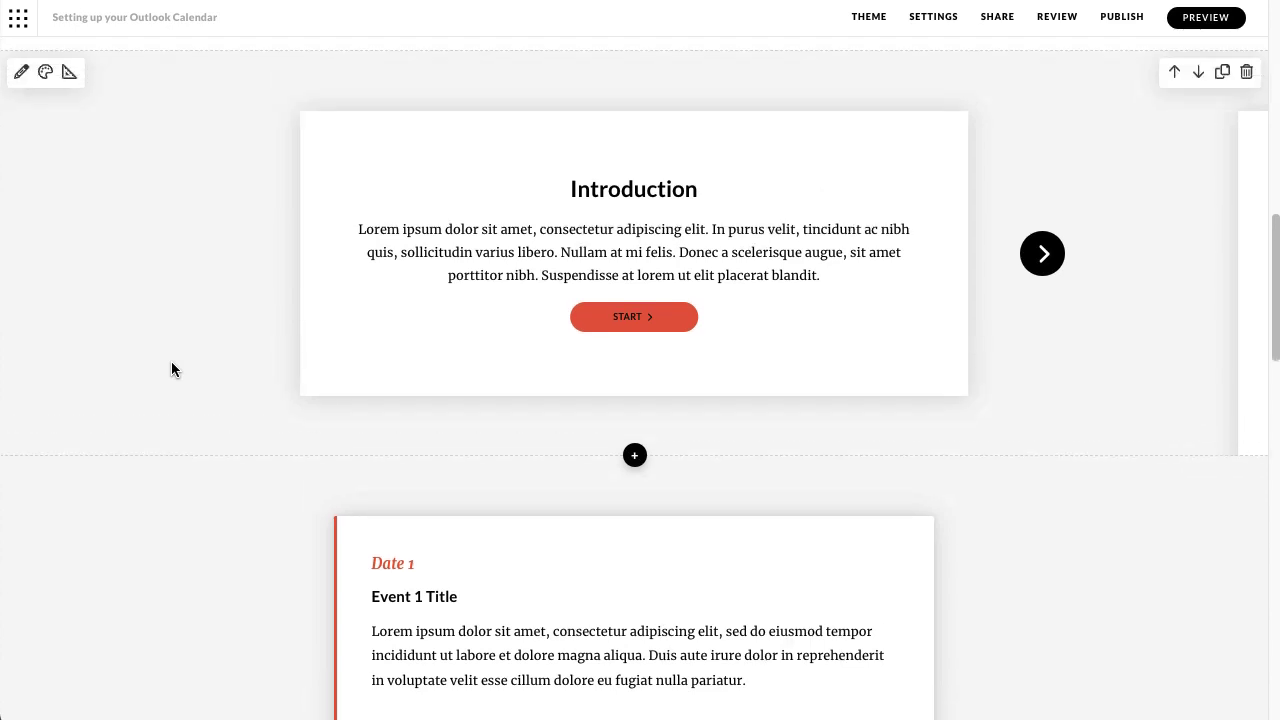
Step: Review the Process block's colour style options, then view its padding, step label and image zoom settings
click(45, 73)
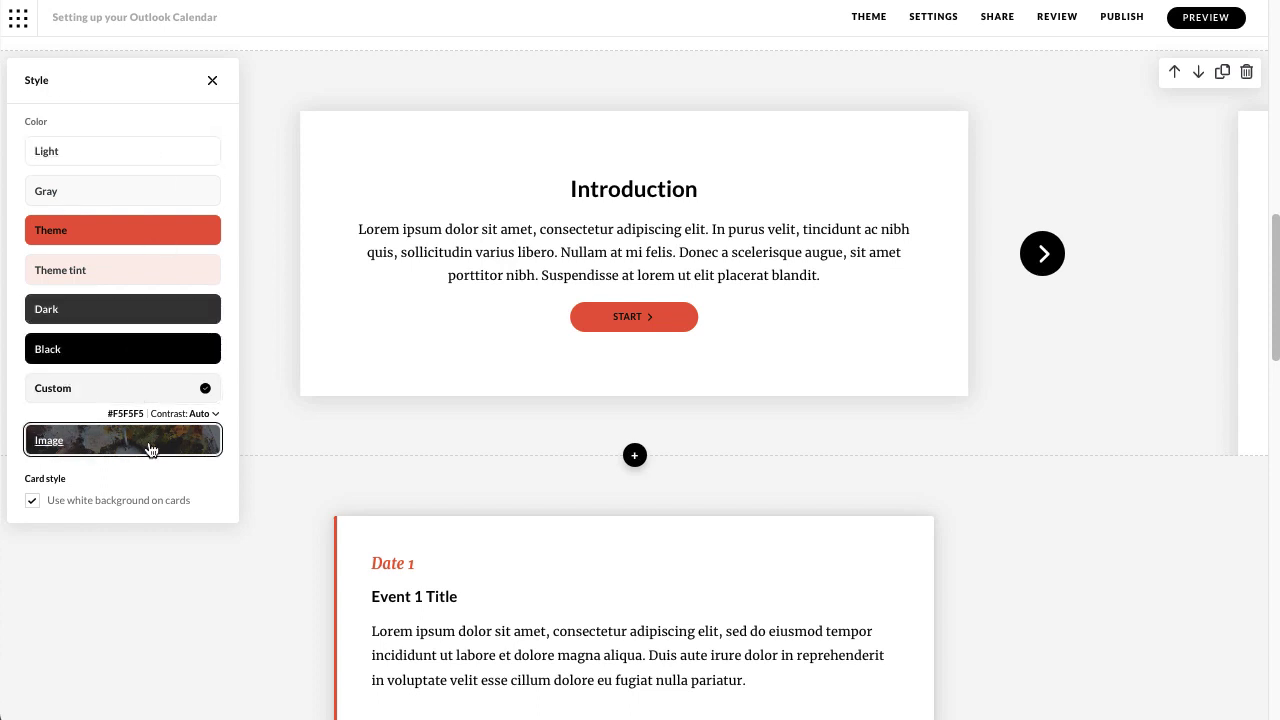
click(211, 80)
click(69, 75)
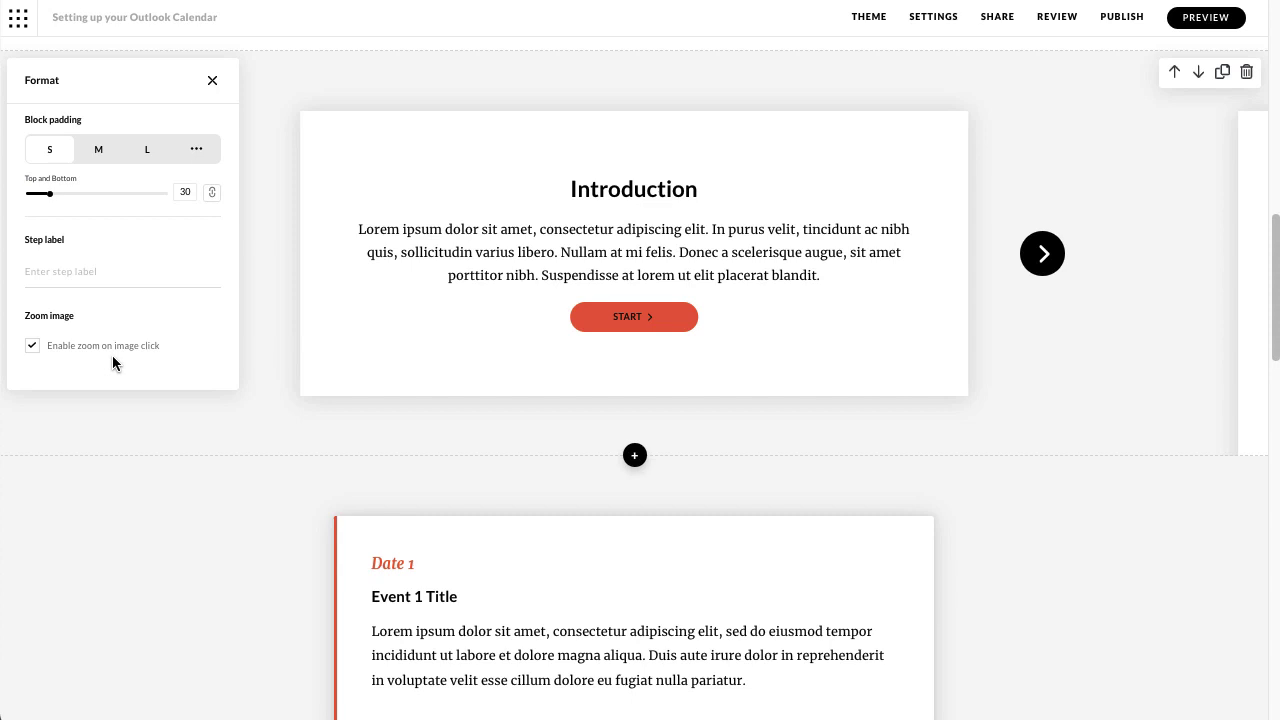
Step: Close the Process format settings and review the Timeline block's colour style options
click(212, 81)
scroll(250, 300, down, 3)
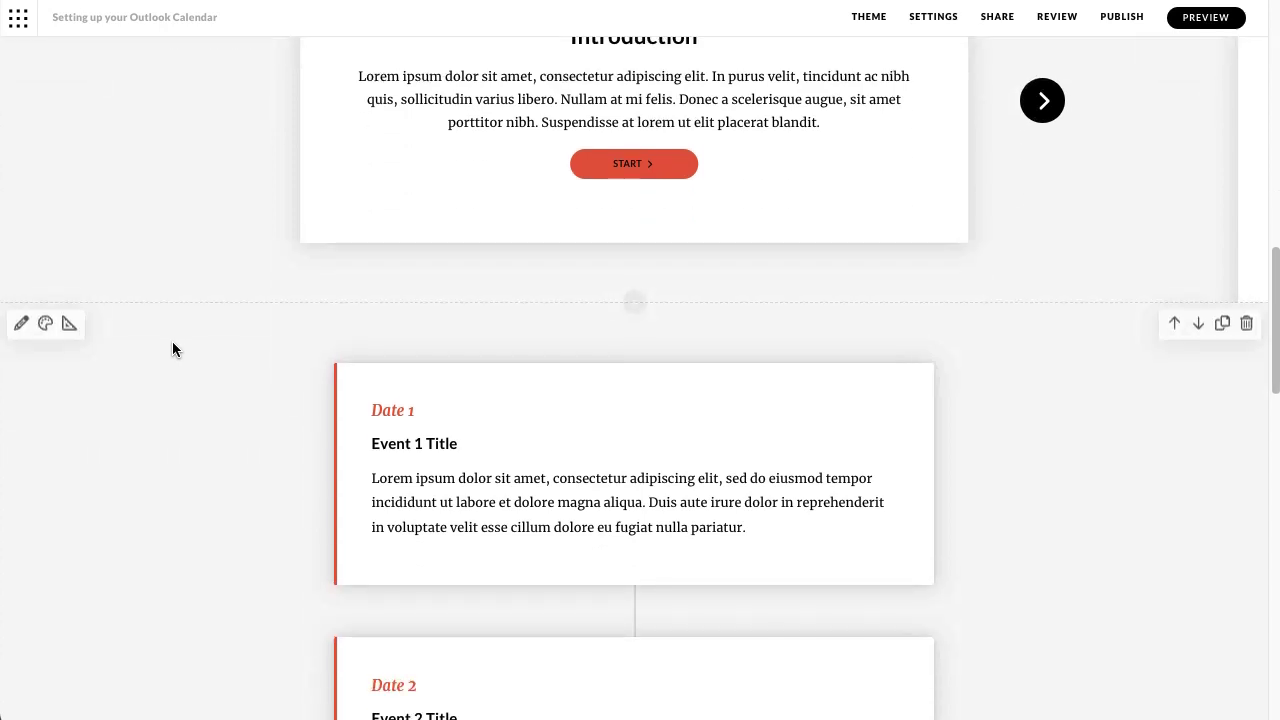
click(45, 323)
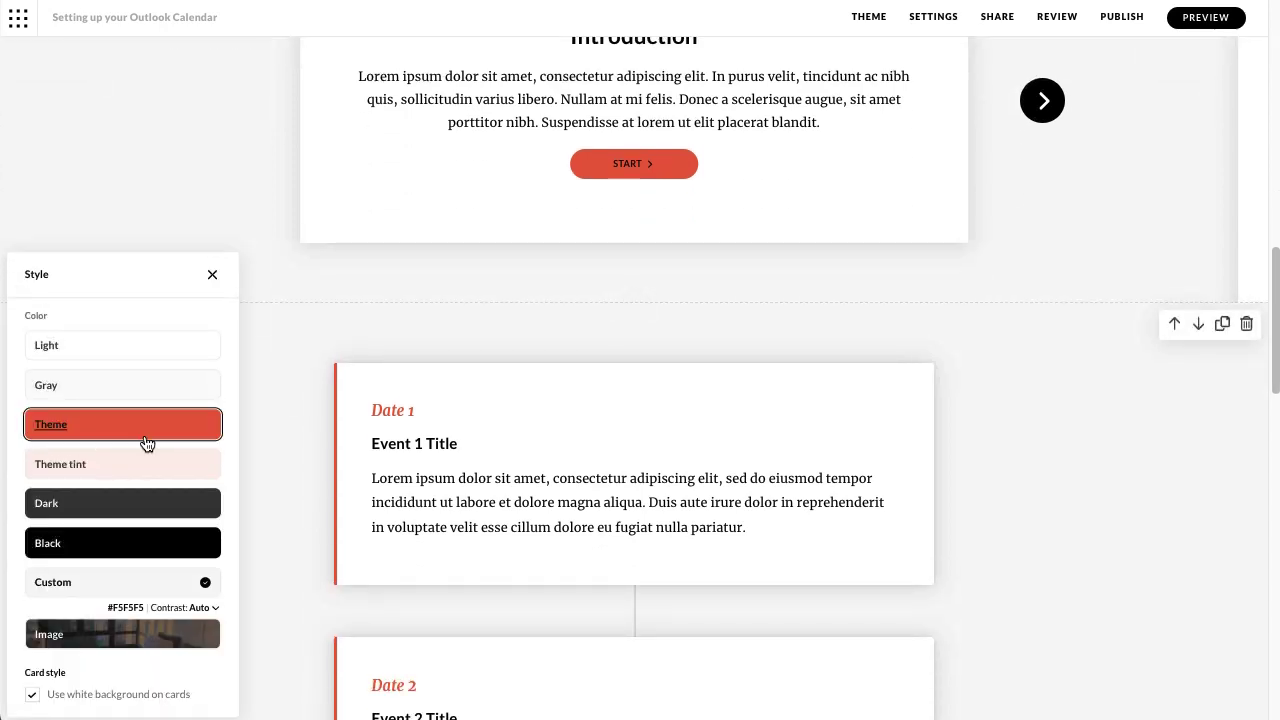
scroll(147, 443, down, 2)
scroll(145, 443, up, 1)
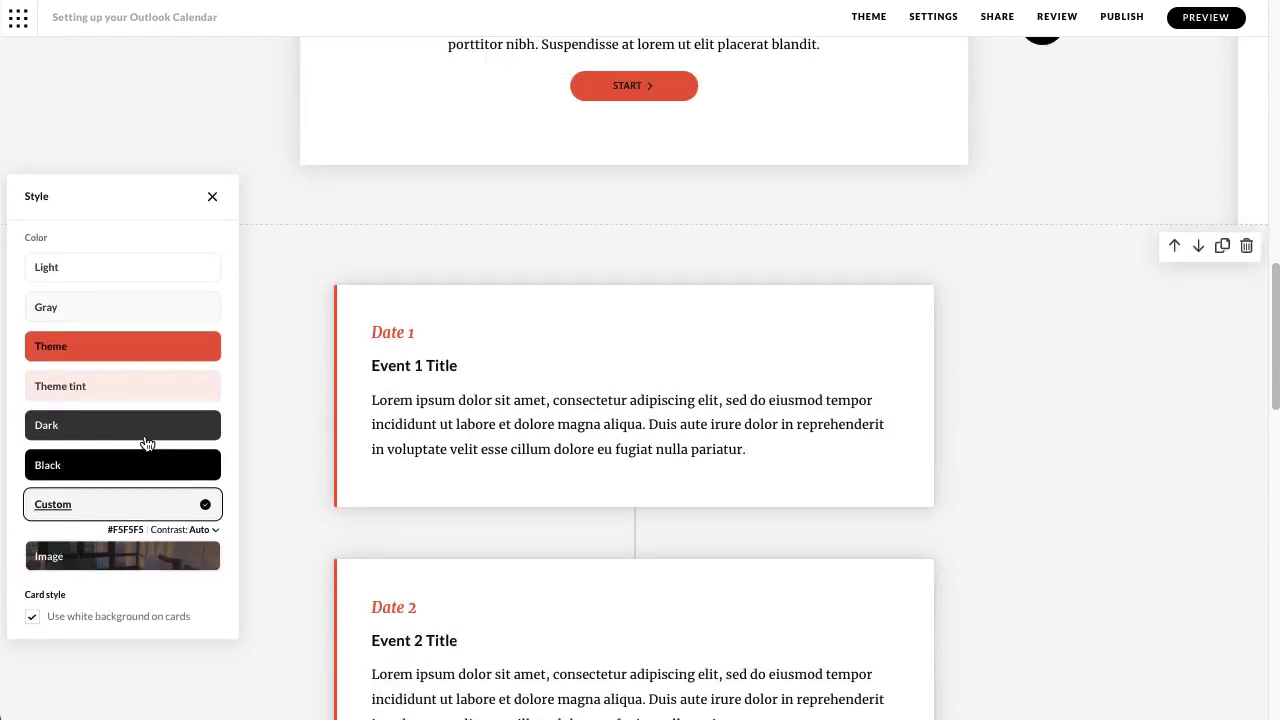
click(213, 196)
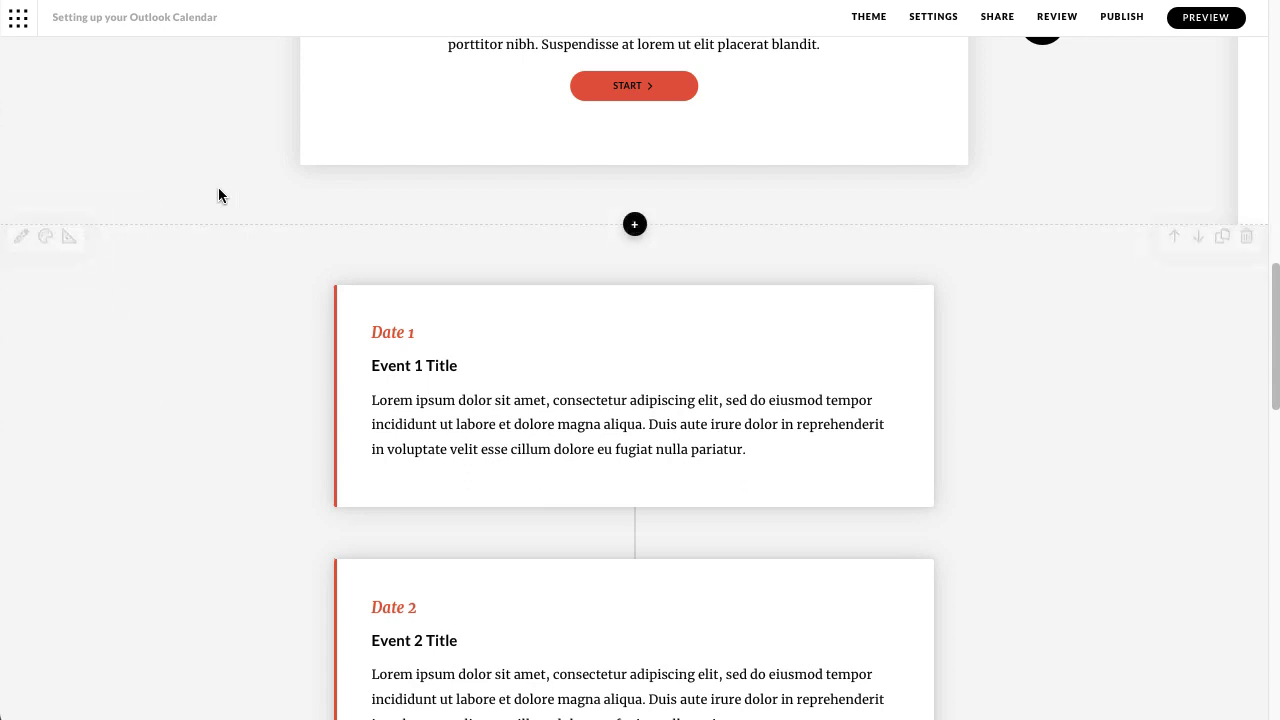
Step: Check the Timeline block's padding settings and scroll back up to the Process Introduction card
click(69, 248)
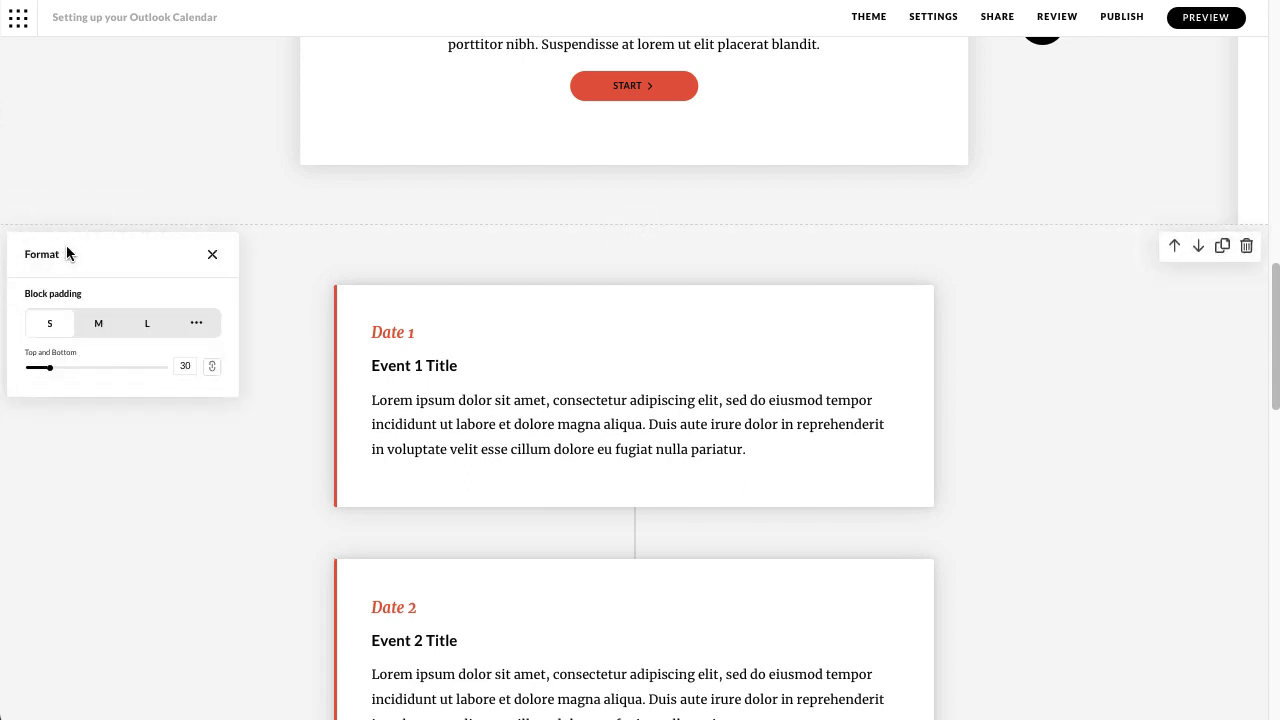
click(212, 255)
scroll(186, 197, up, 3)
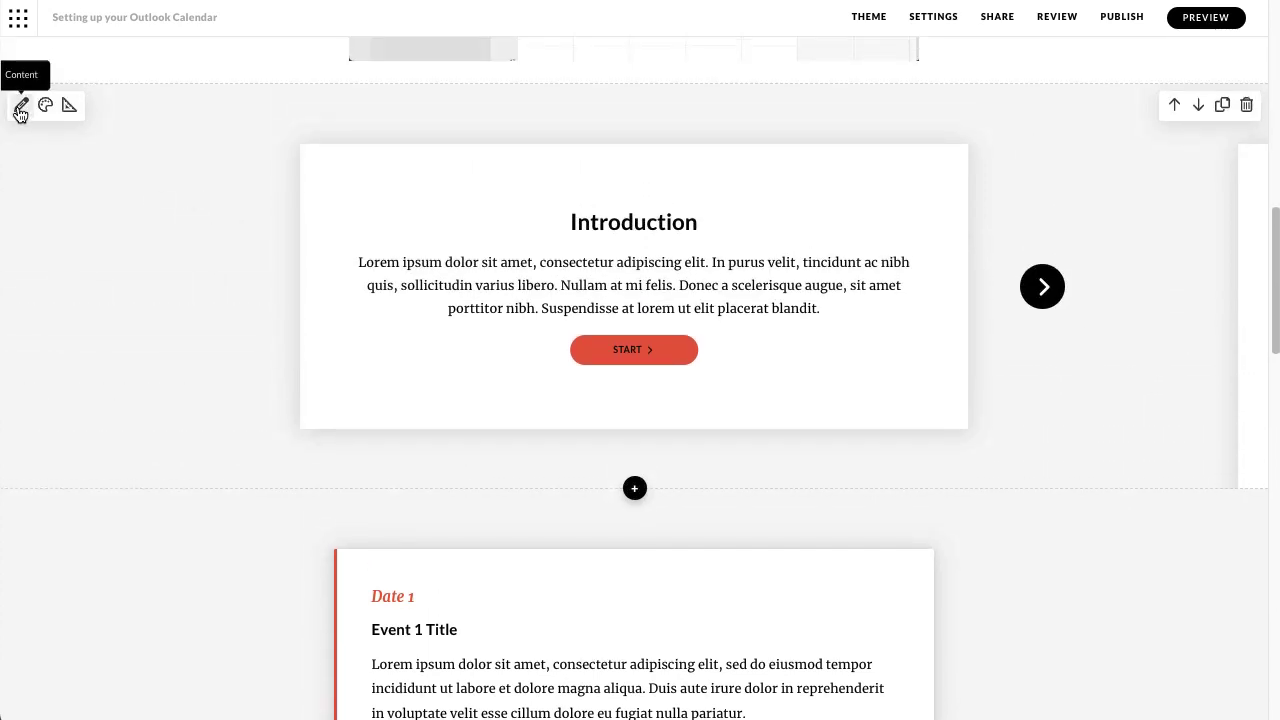
click(20, 106)
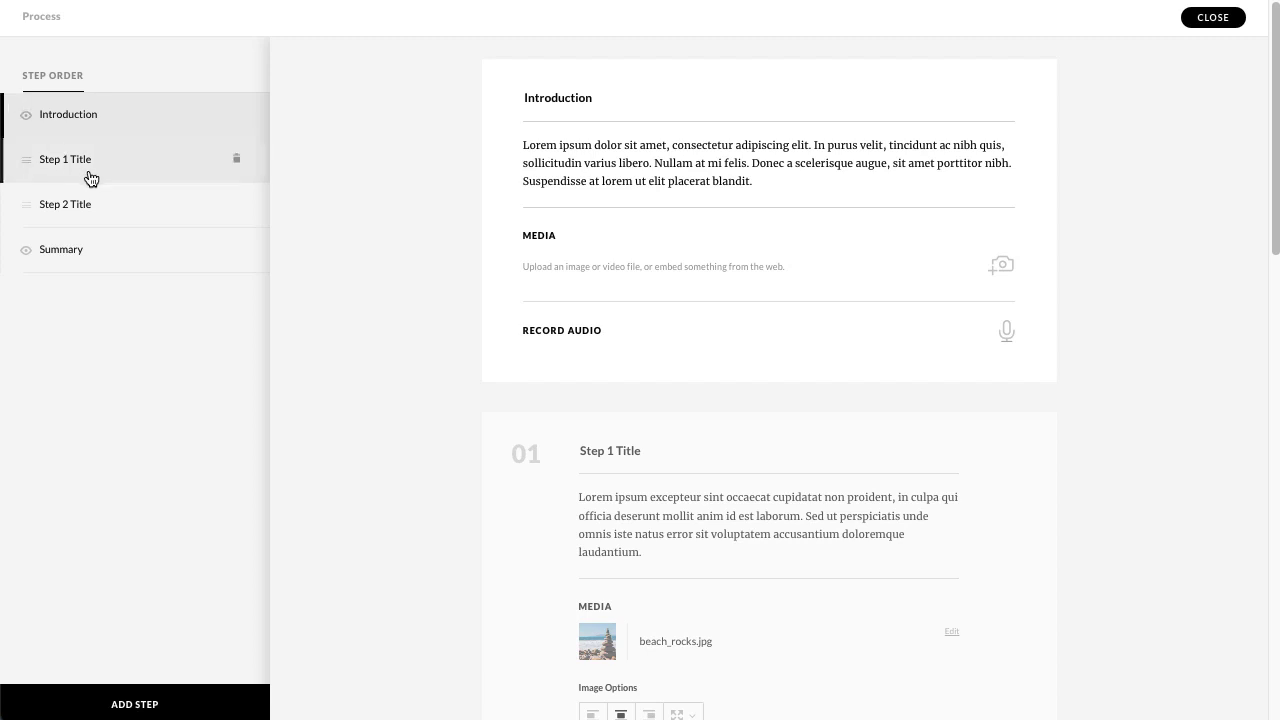
mouse_move(95, 210)
mouse_down()
mouse_move(106, 129)
mouse_move(97, 217)
mouse_up()
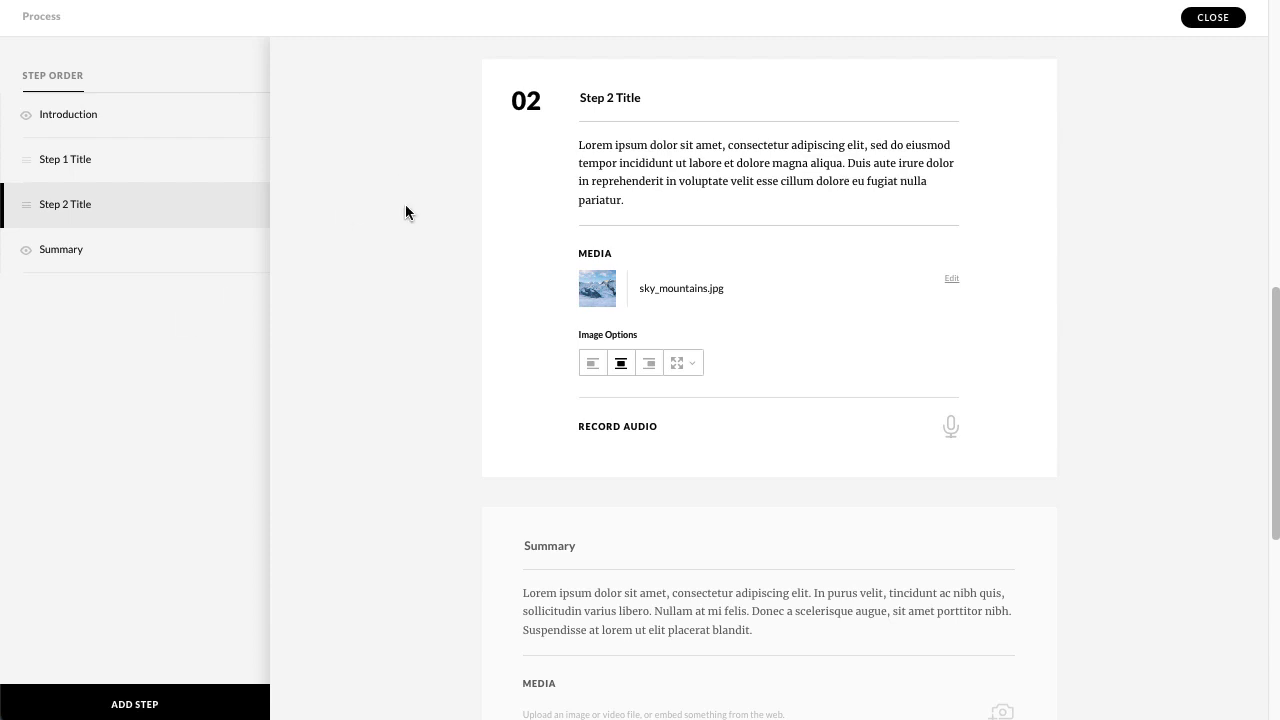
scroll(405, 212, up, 5)
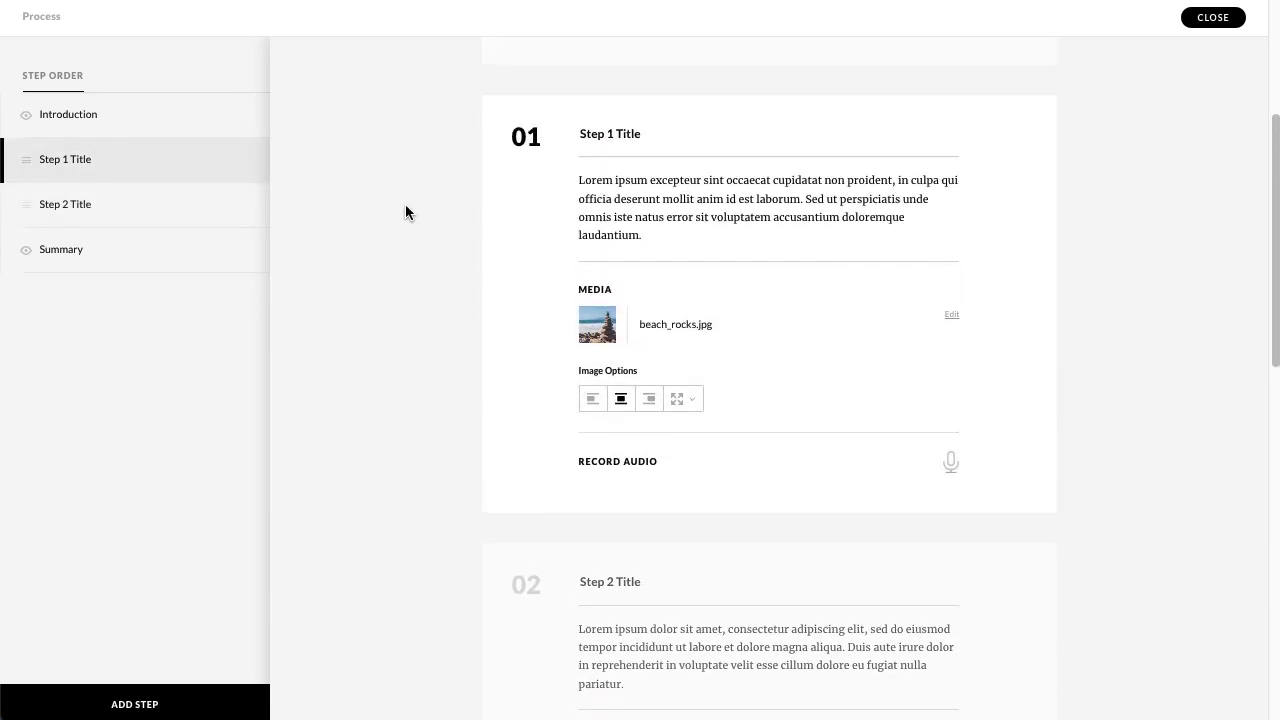
mouse_move(646, 133)
click(114, 114)
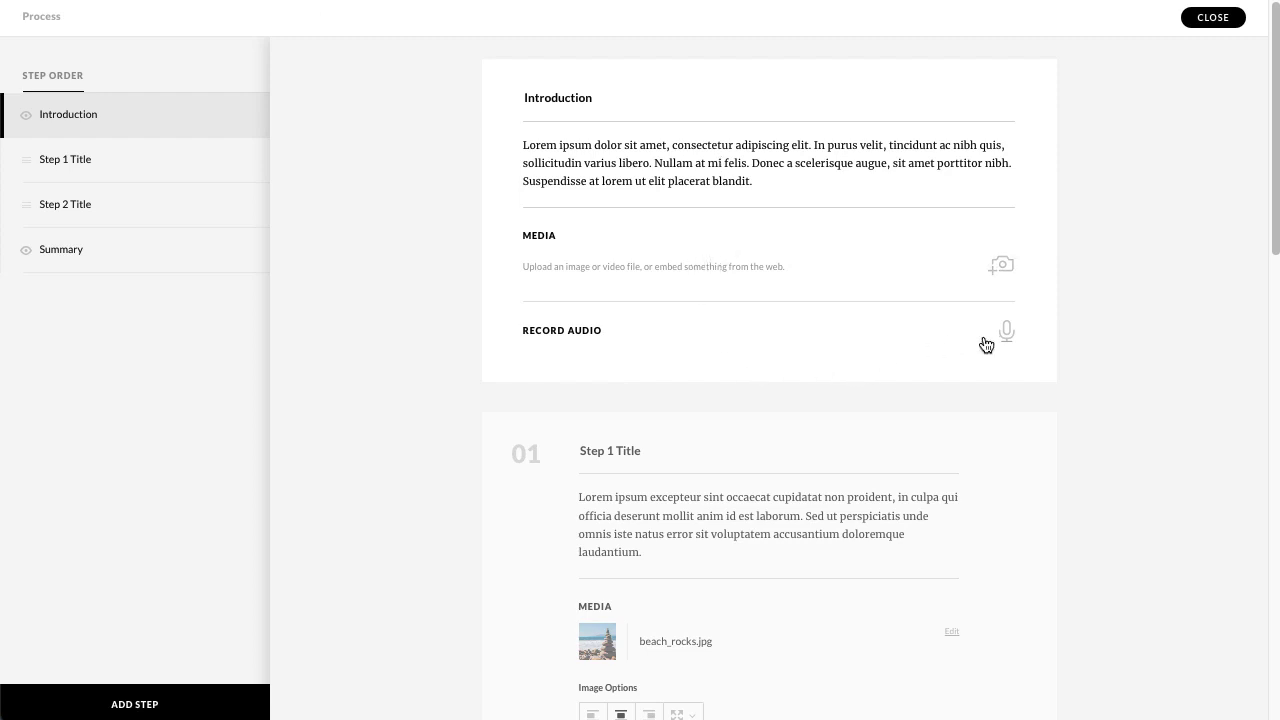
scroll(1060, 432, down, 3)
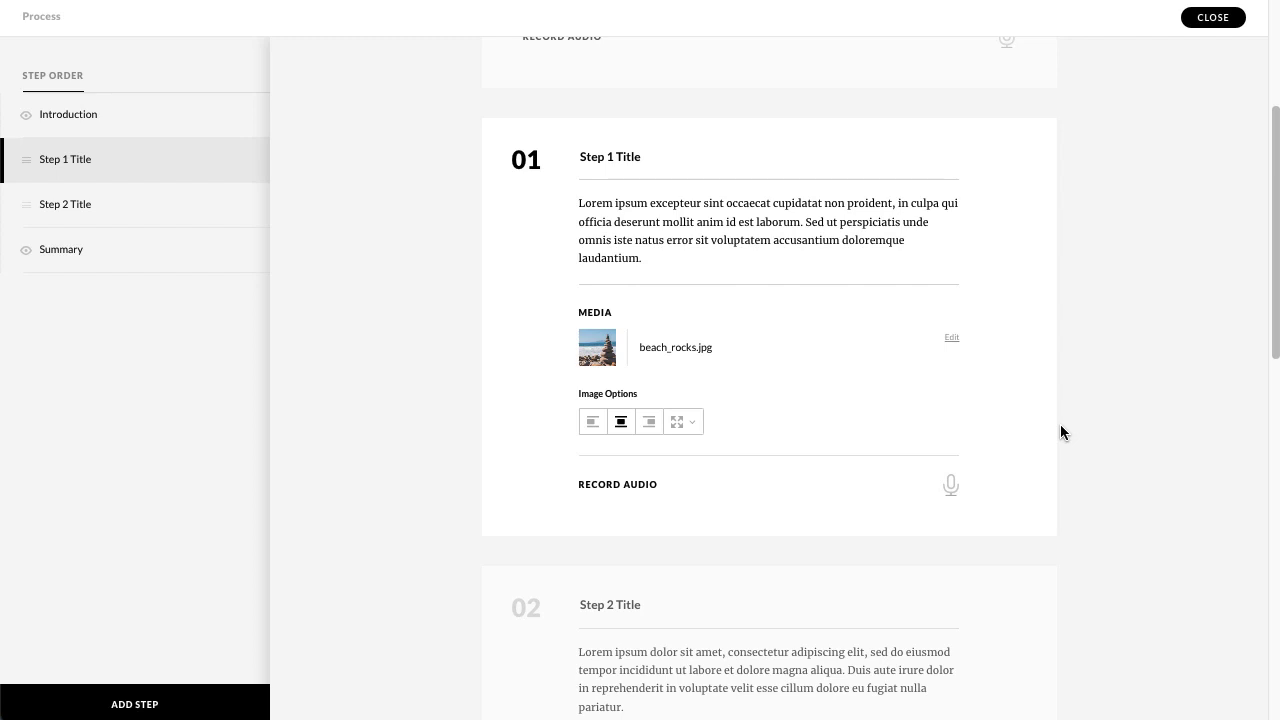
scroll(1060, 431, down, 5)
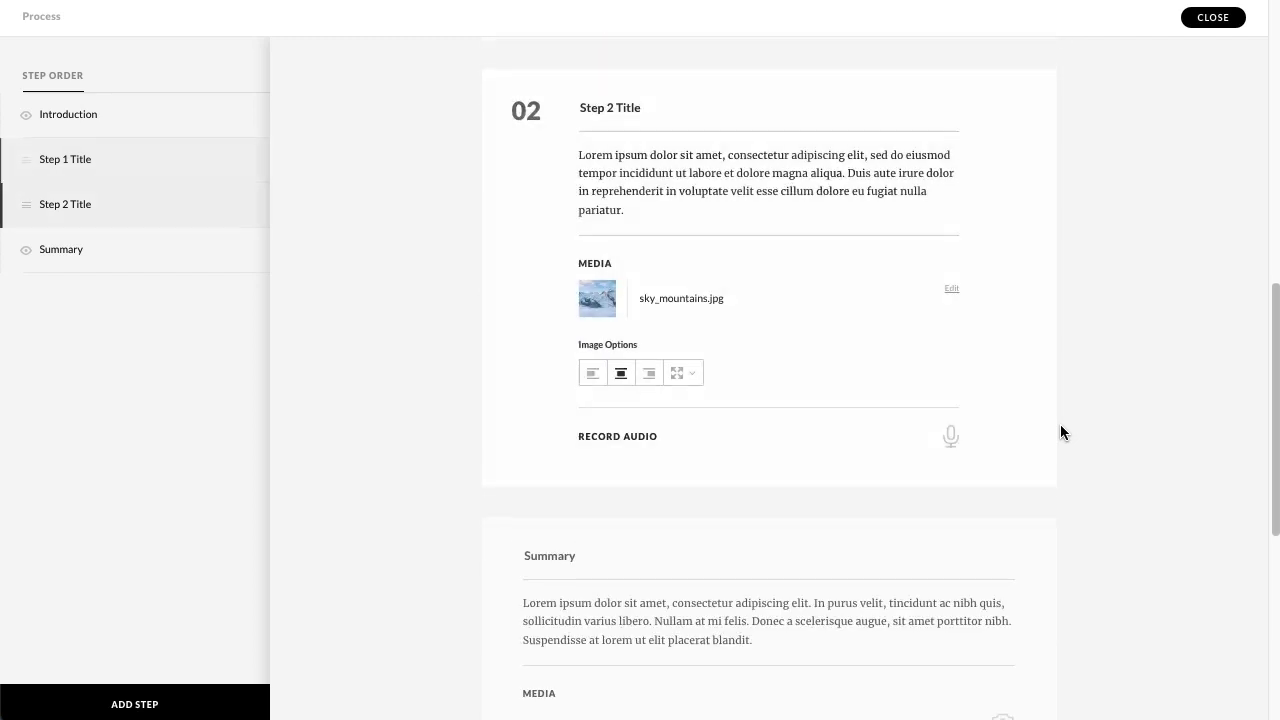
scroll(1060, 431, down, 4)
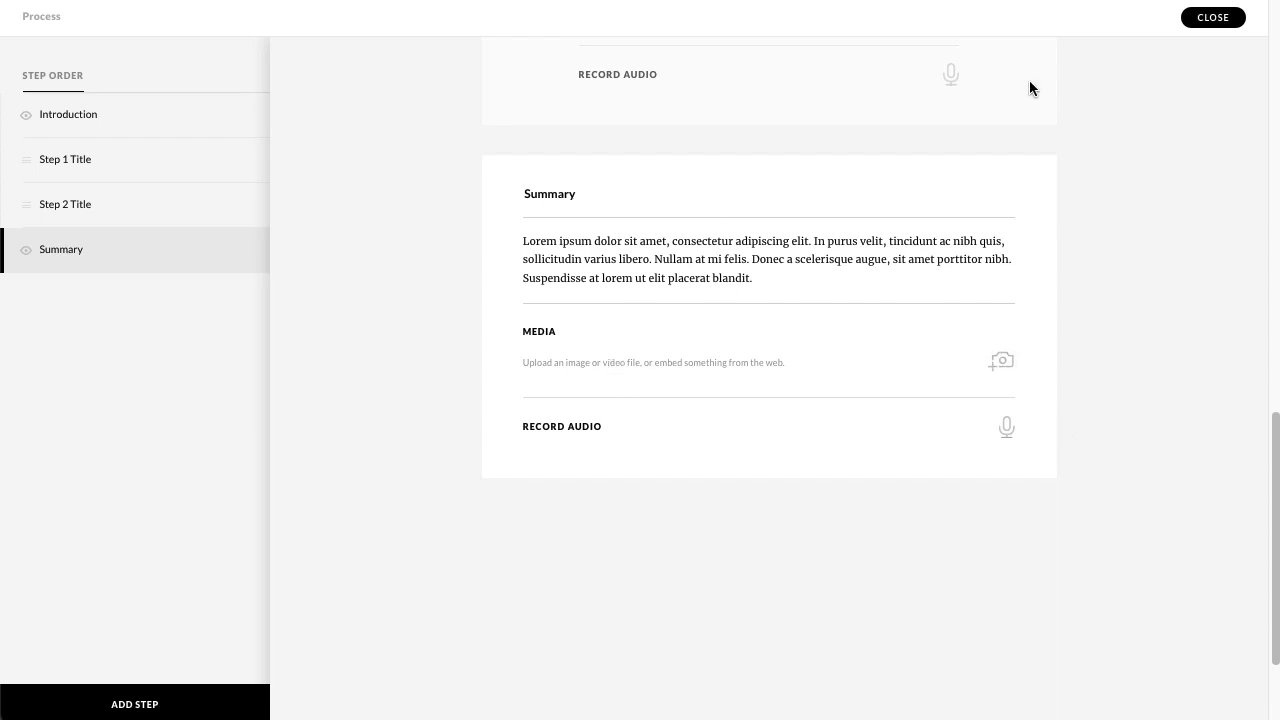
click(1210, 20)
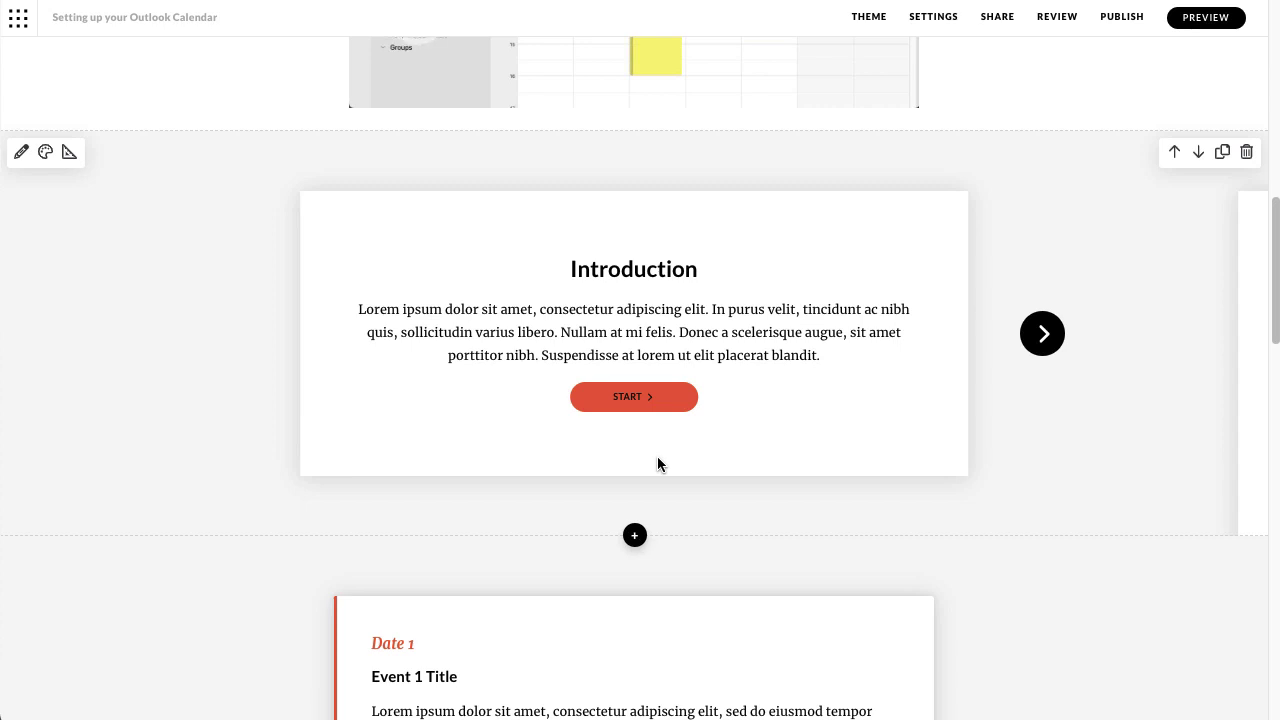
Step: In the Timeline content editor, delete the first event's 'Date 1' text
scroll(362, 556, down, 2)
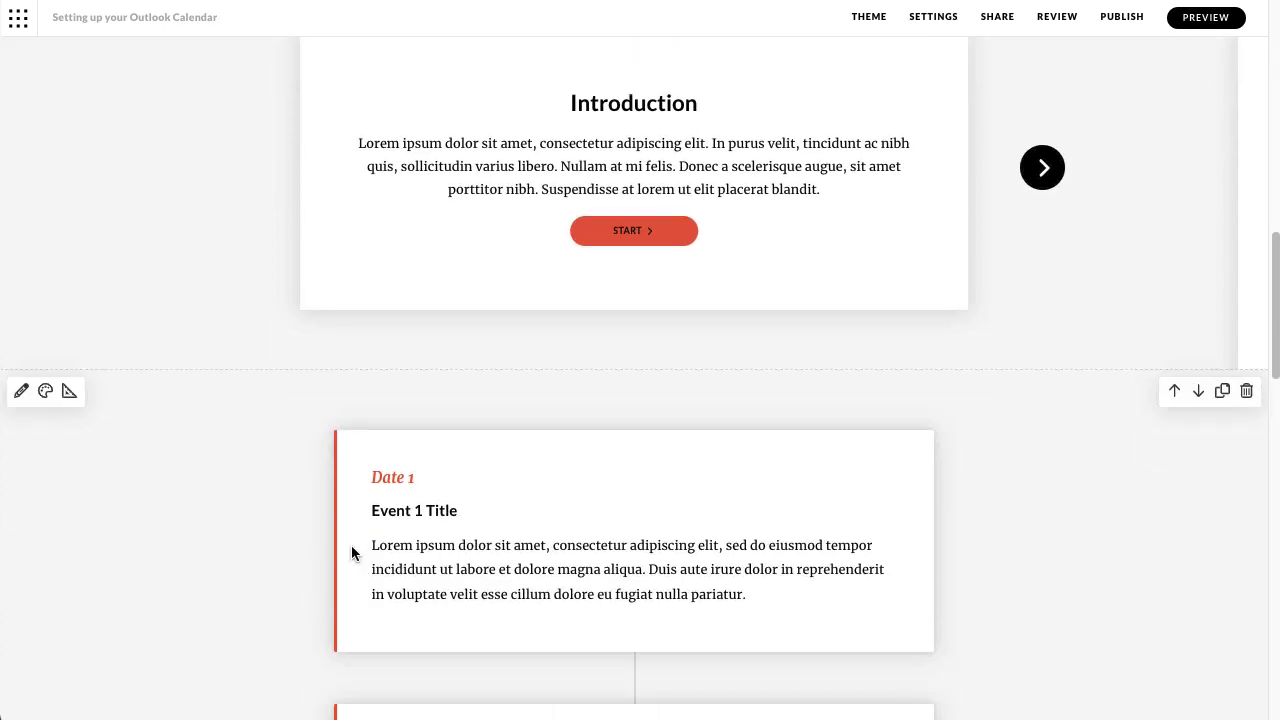
click(21, 391)
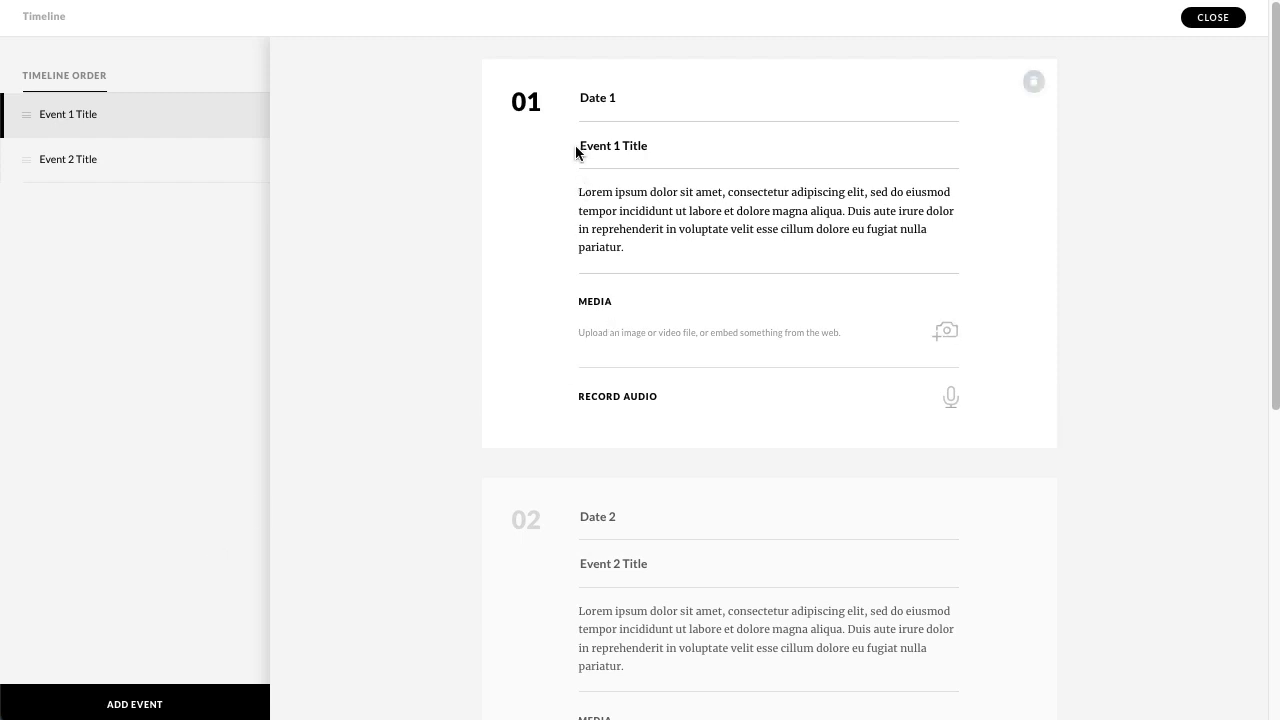
triple_click(624, 95)
drag(580, 95, 651, 97)
key(BackSpace)
Step: Replace 'Event 1 Title' with 'Title of process' and close the editor
triple_click(671, 148)
text(Ttie)
key(BackSpace)
key(BackSpace)
key(BackSpace)
text(itle of process)
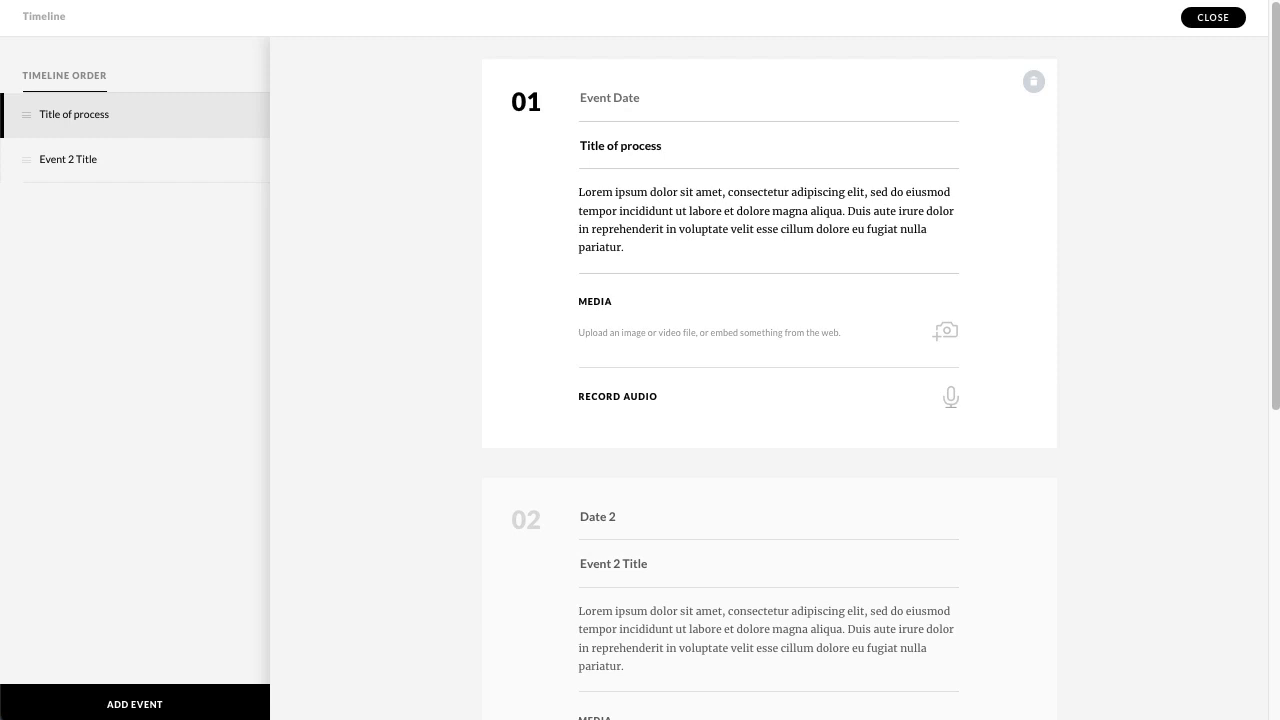
scroll(473, 428, down, 3)
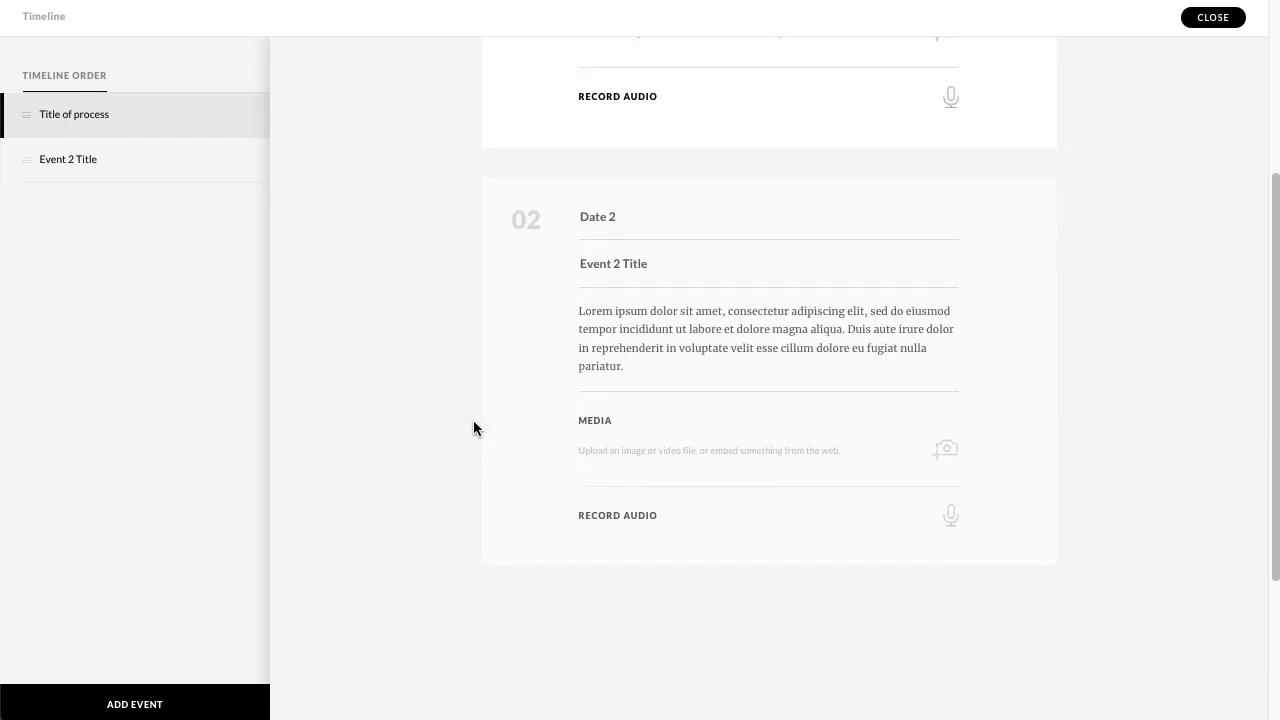
scroll(473, 428, up, 1)
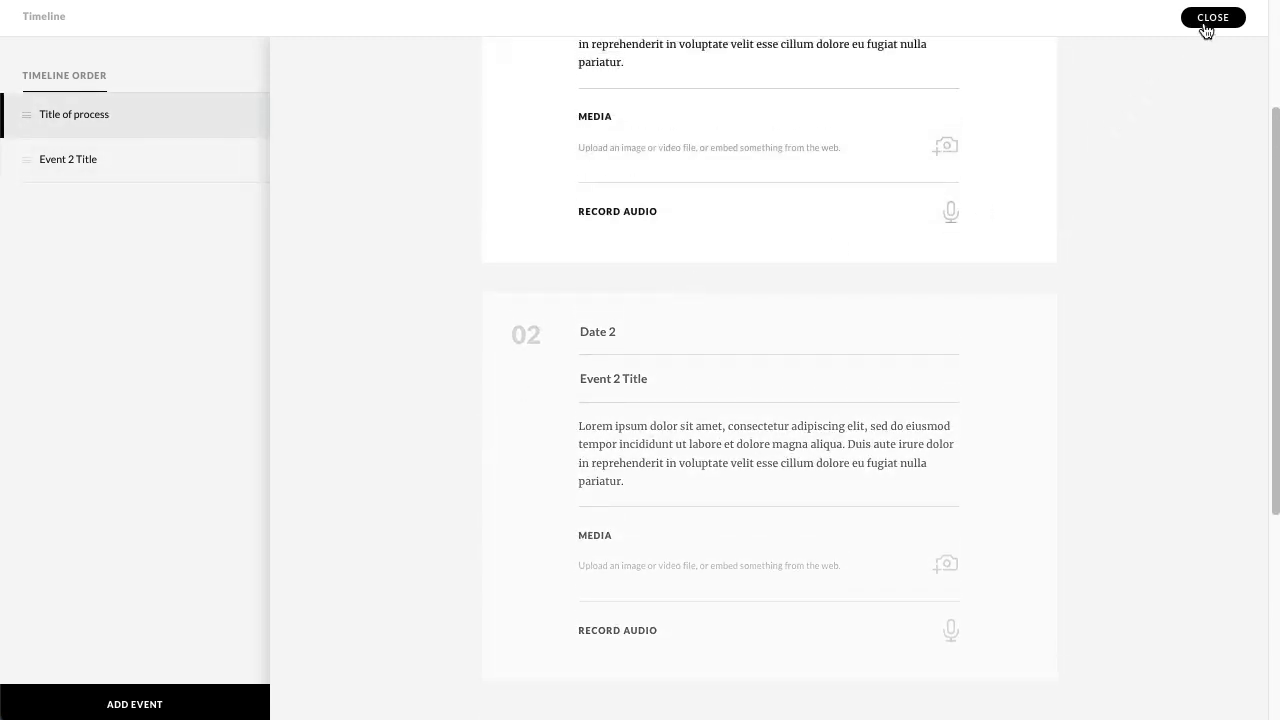
click(1212, 18)
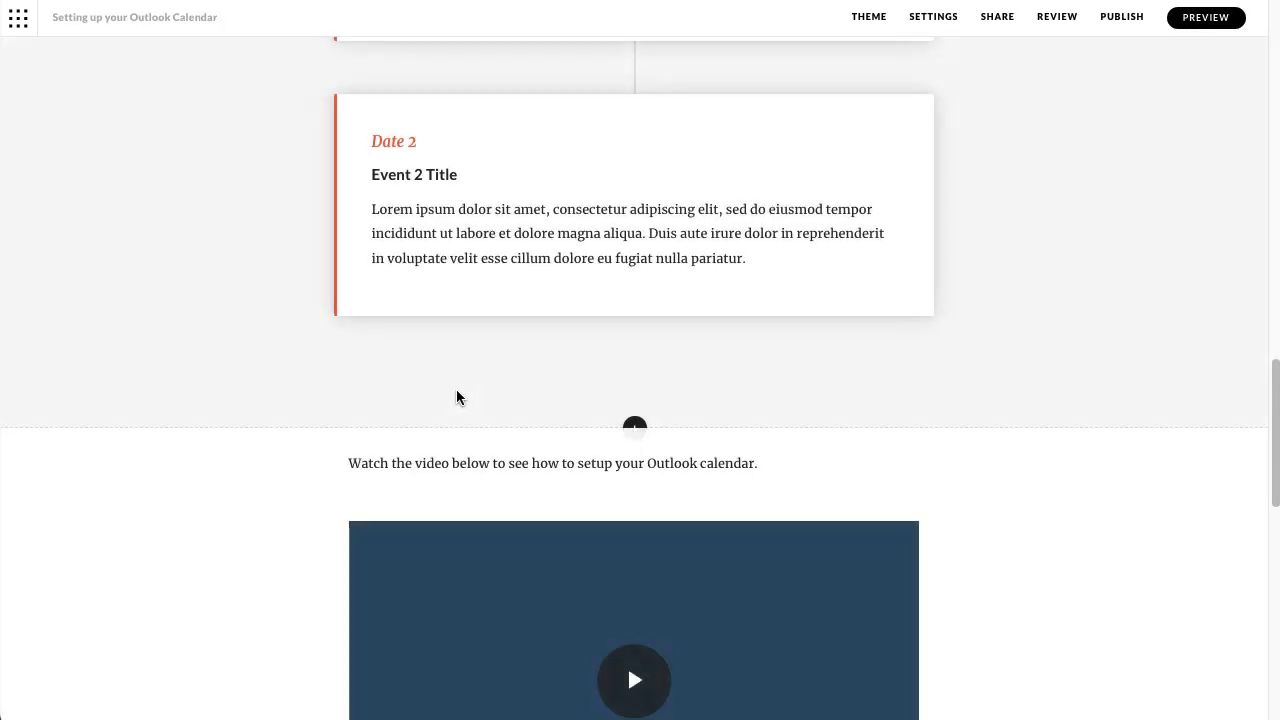
scroll(300, 388, up, 4)
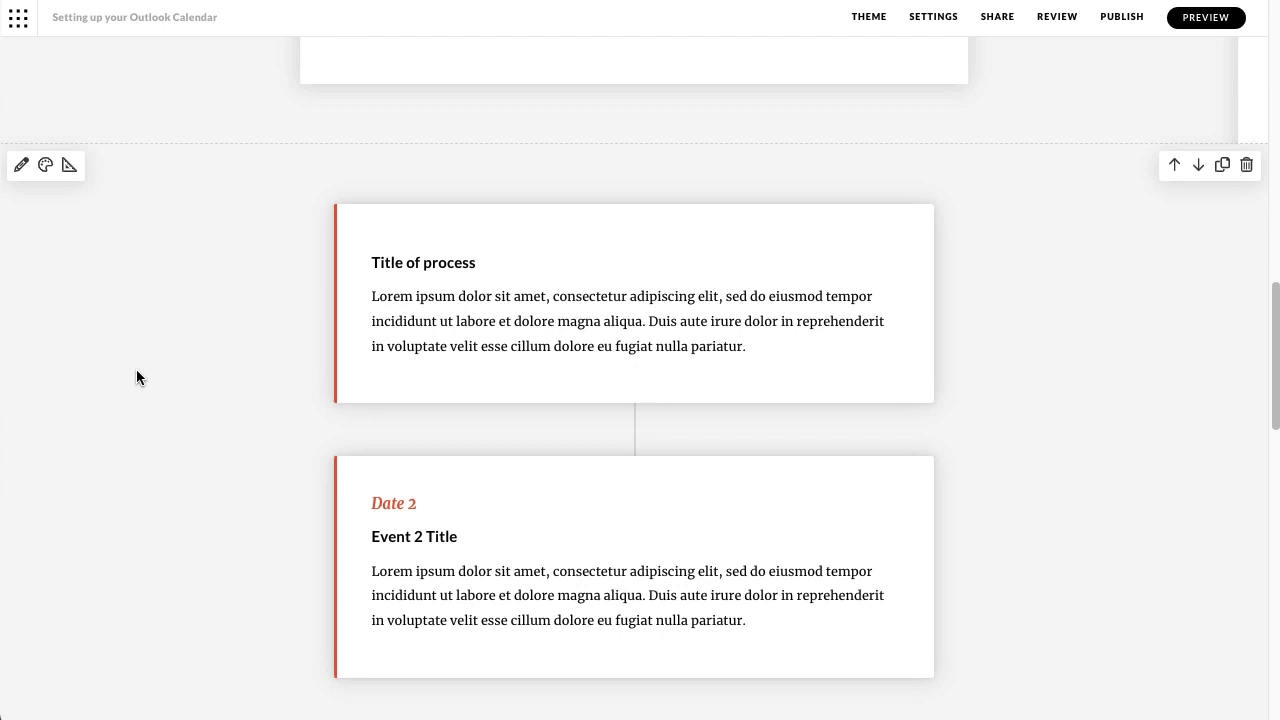
scroll(183, 238, up, 3)
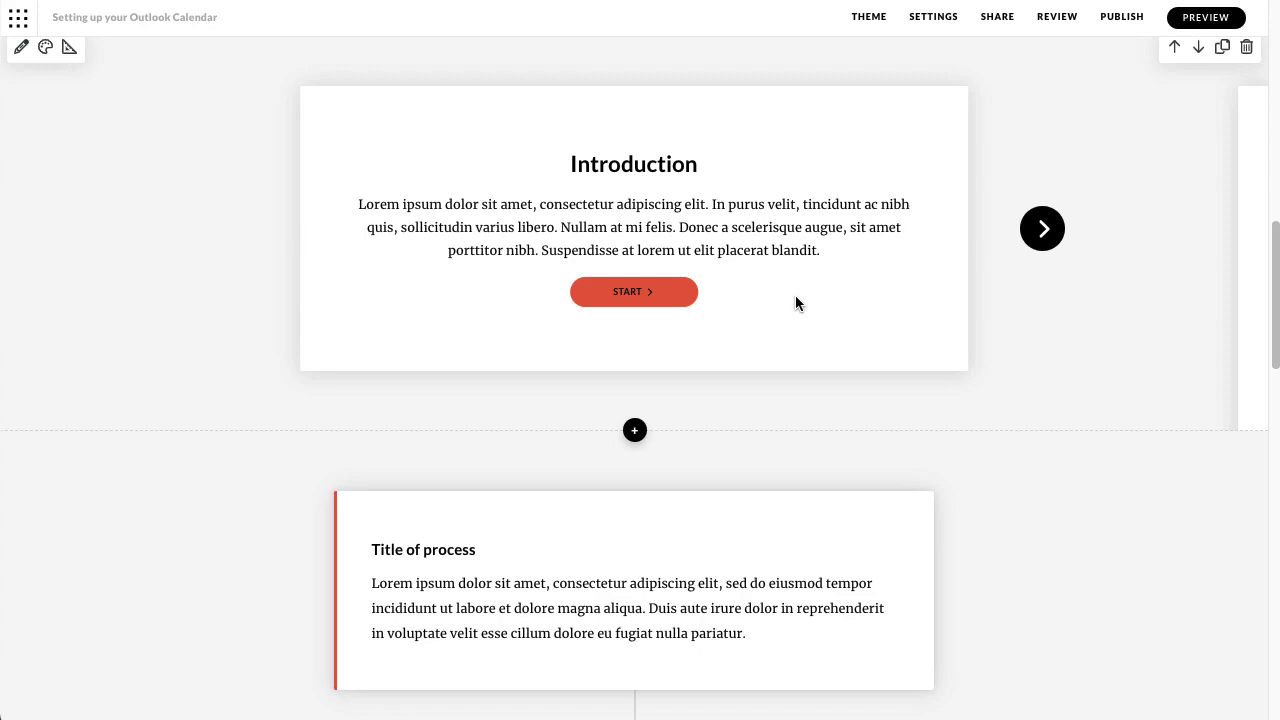
click(1060, 228)
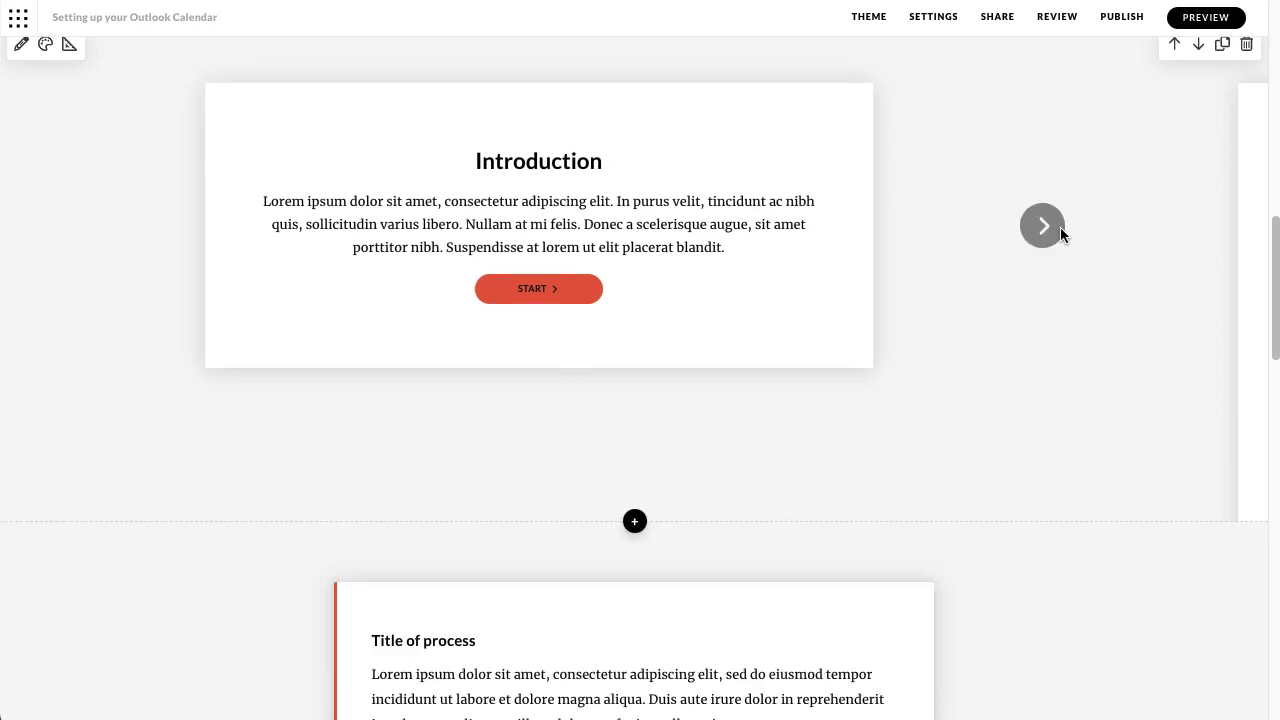
click(1041, 203)
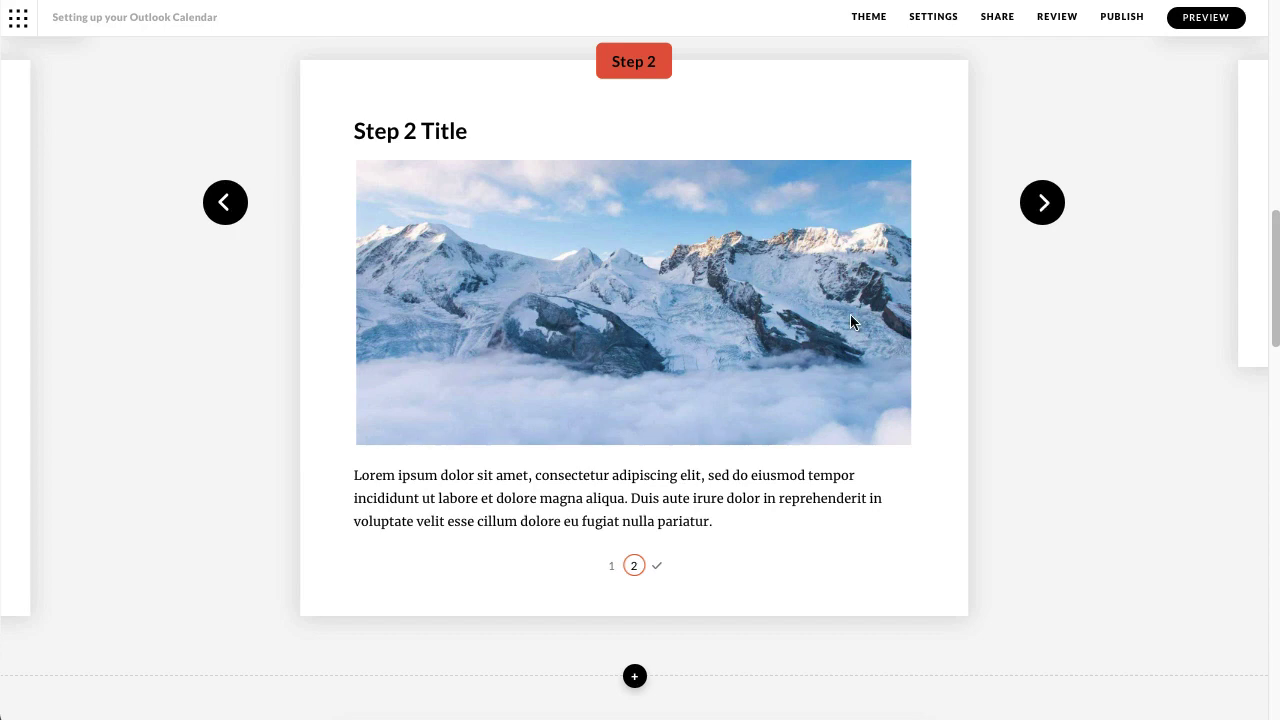
scroll(263, 613, down, 4)
scroll(262, 620, down, 1)
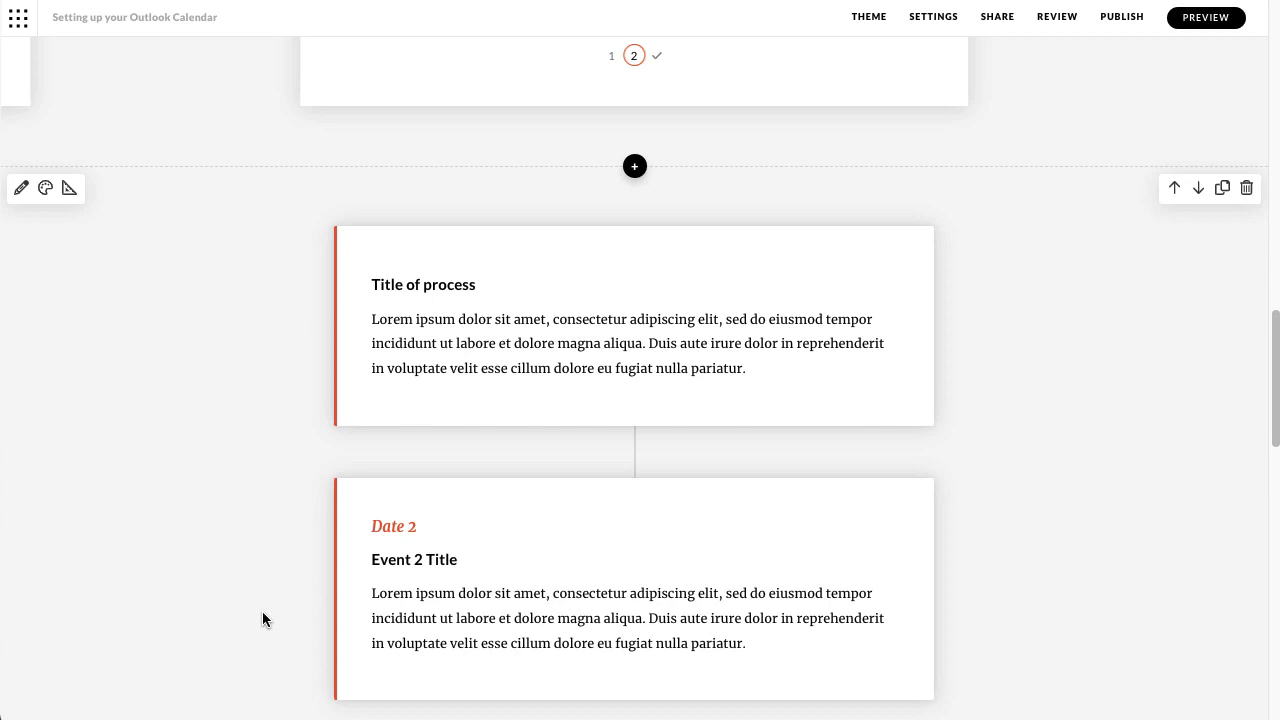
scroll(262, 618, down, 1)
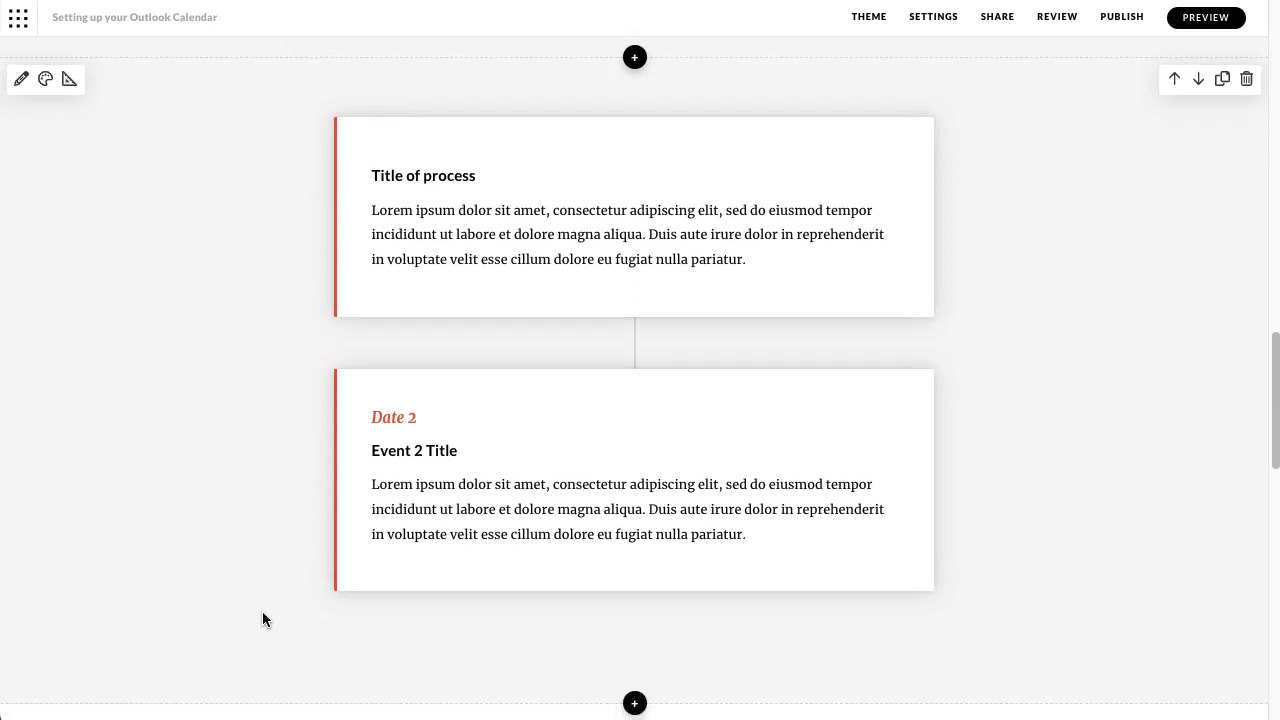